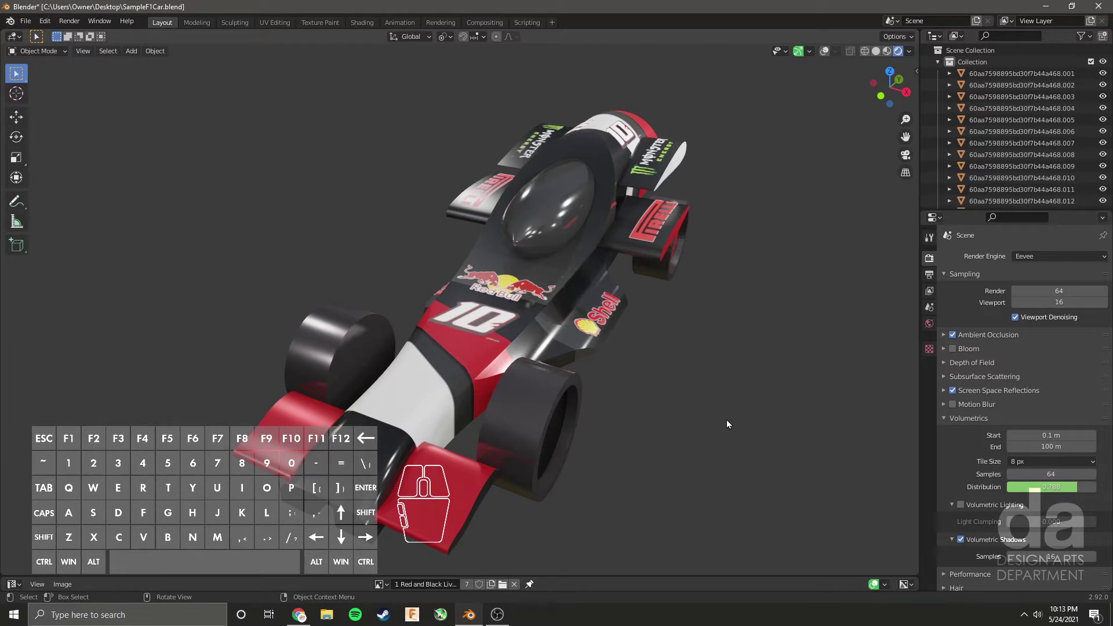
Step: Enable Bloom and Volumetric Lighting in the Eevee render settings, then expand Screen Space Reflections
middle_drag(727, 420, 700, 386)
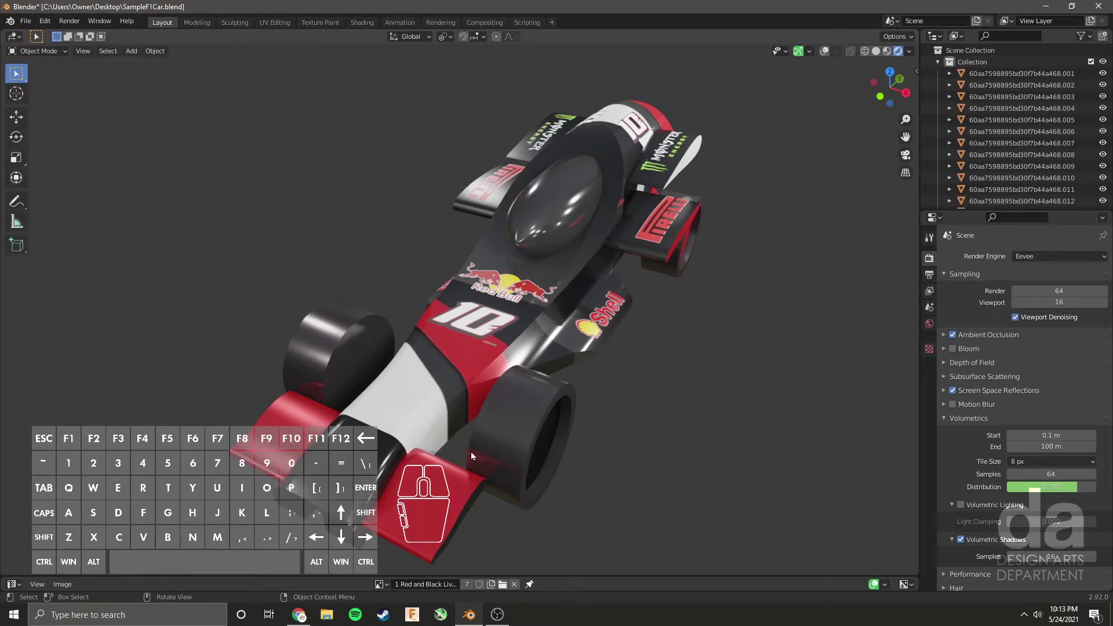
middle_drag(721, 426, 478, 333)
scroll(708, 408, down, 4)
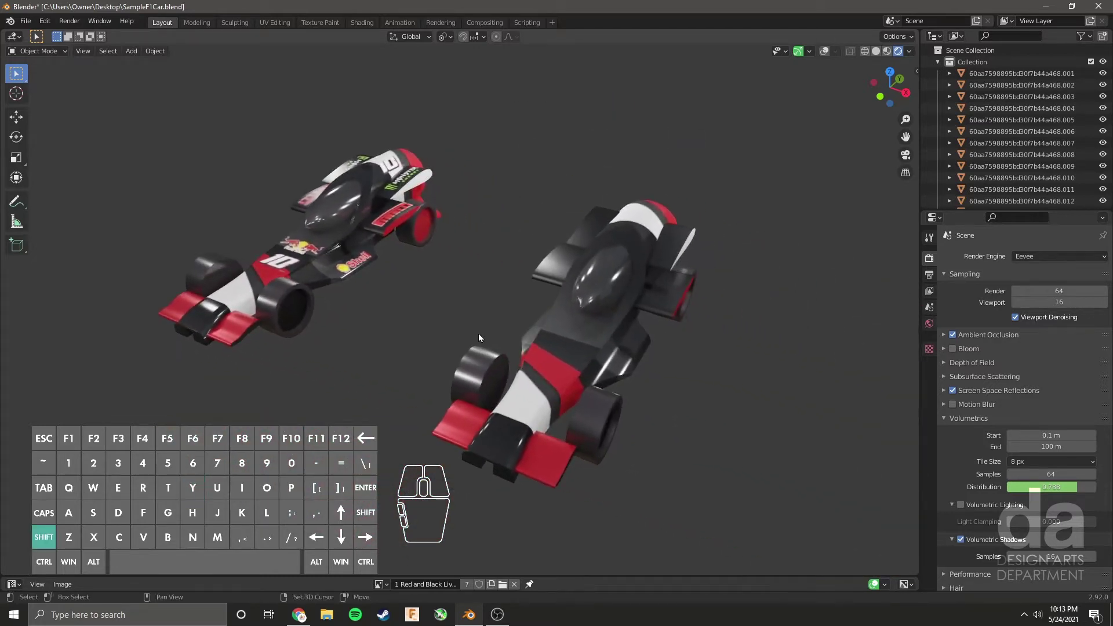
scroll(573, 337, up, 4)
shift+middle_drag(649, 383, 618, 356)
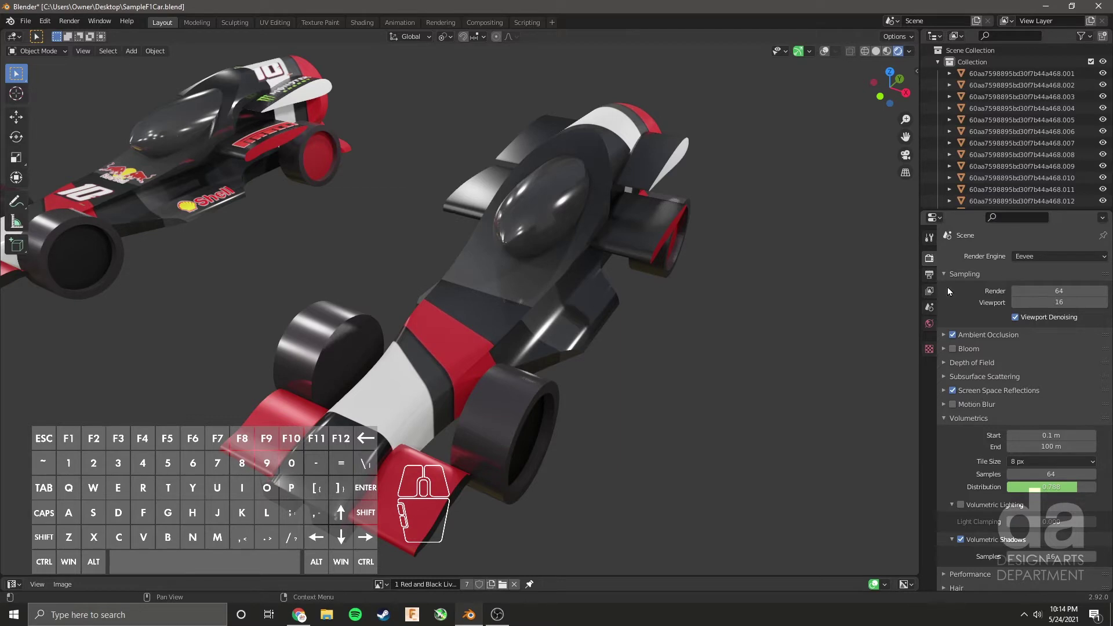
click(953, 349)
mouse_move(758, 321)
middle_down()
mouse_move(719, 310)
mouse_move(739, 309)
middle_up()
scroll(974, 469, down, 3)
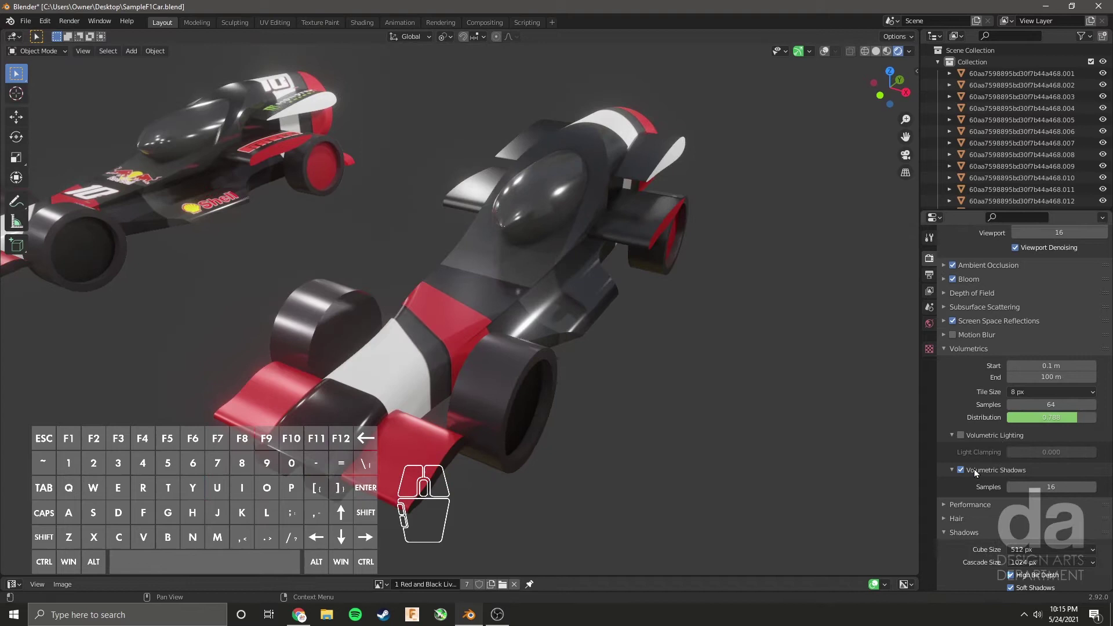
click(967, 434)
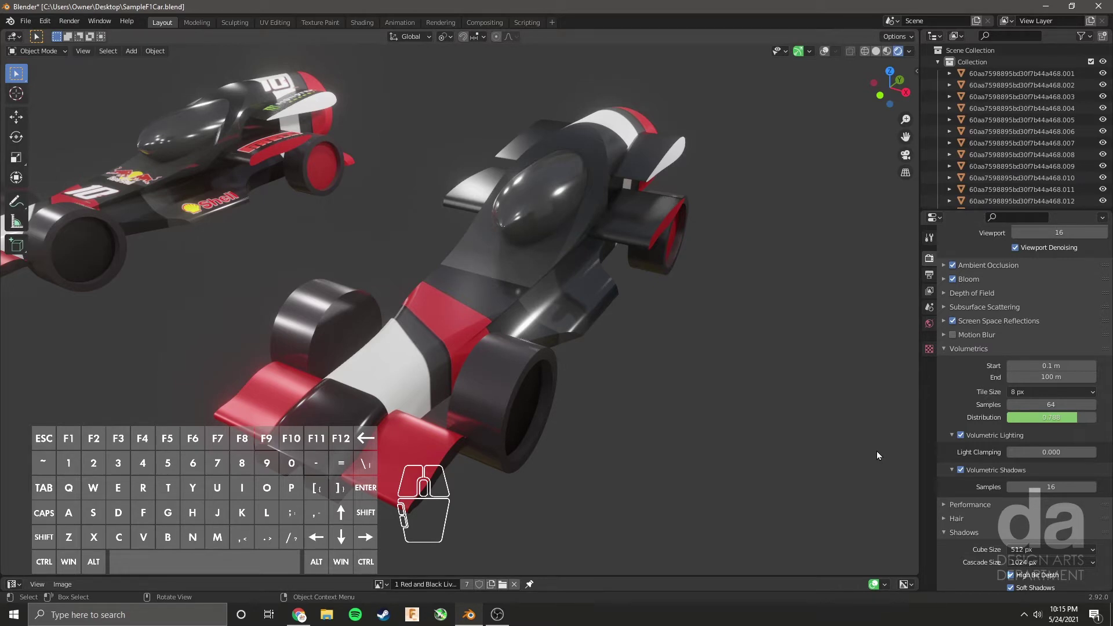
scroll(942, 386, up, 3)
click(944, 380)
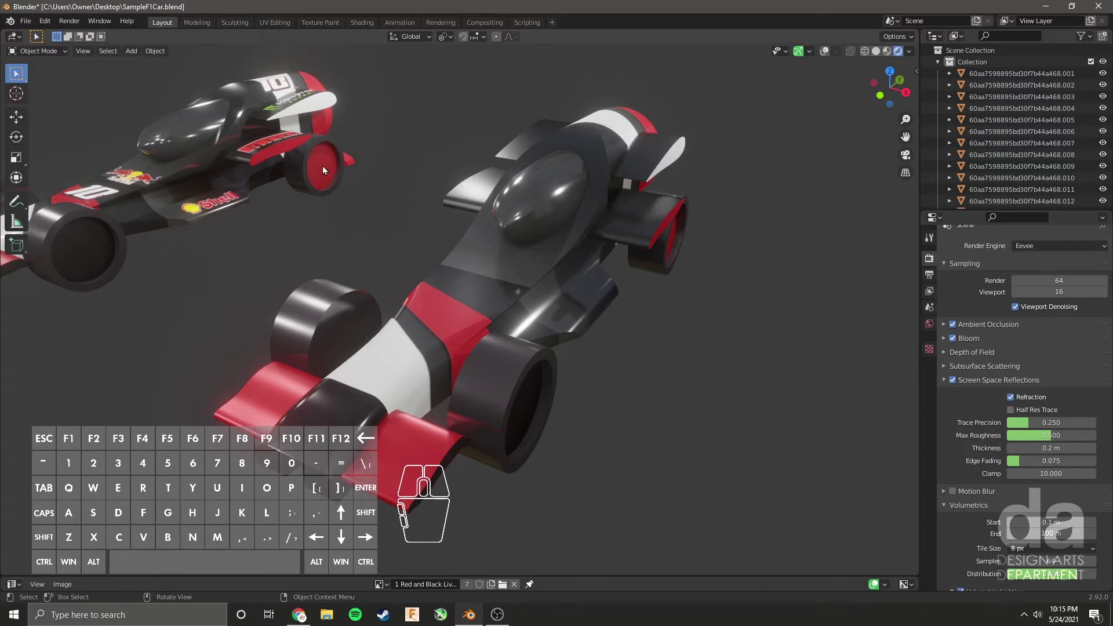
middle_drag(370, 183, 390, 197)
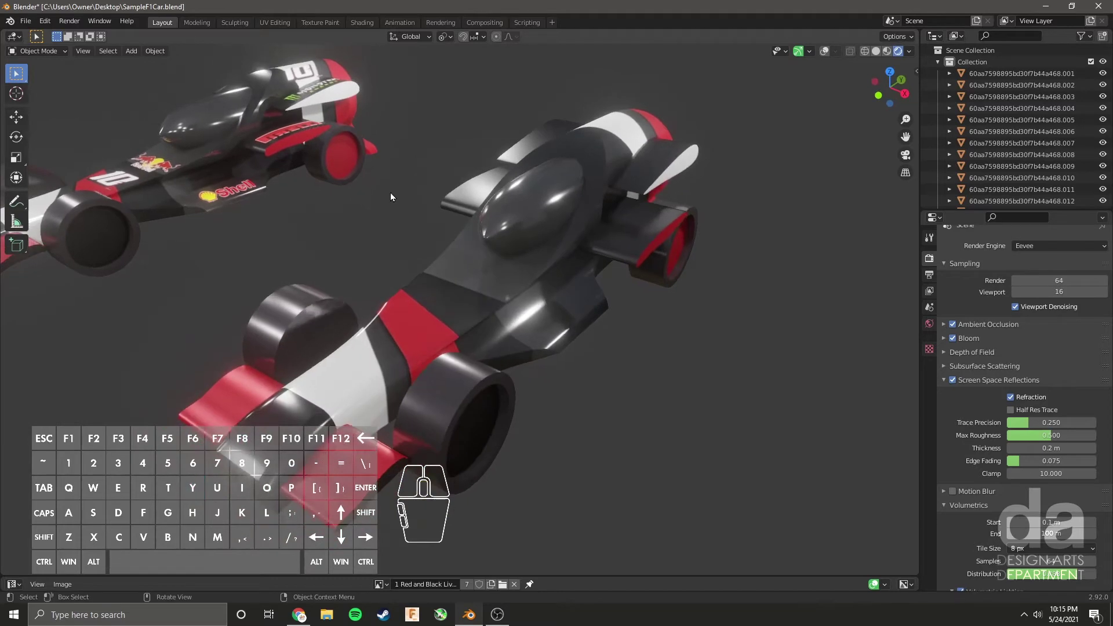
click(46, 22)
click(65, 198)
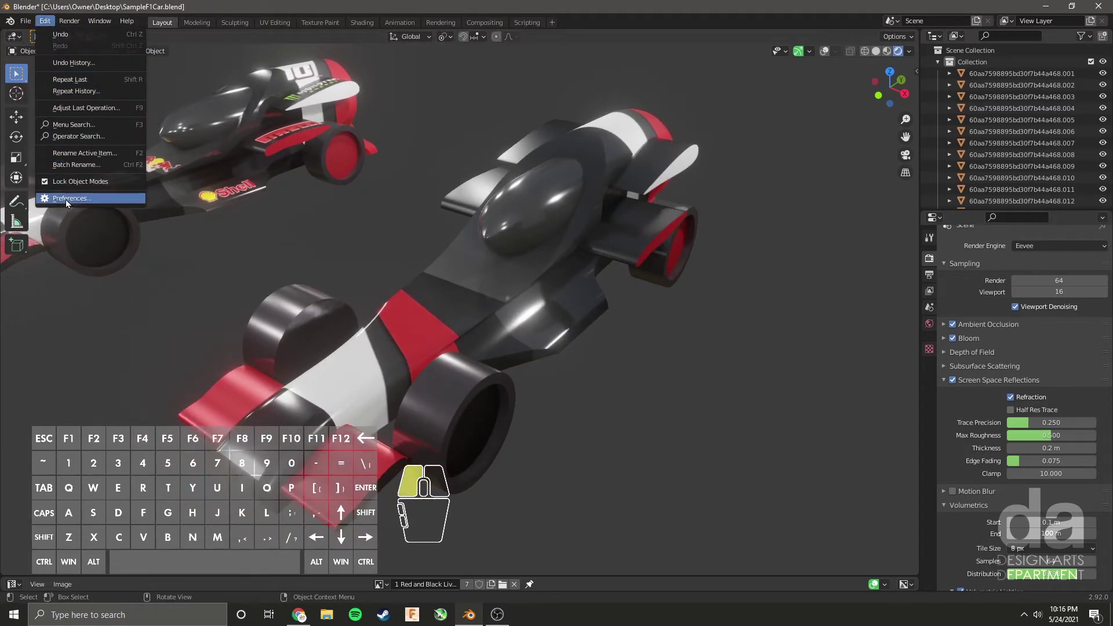
drag(165, 57, 237, 104)
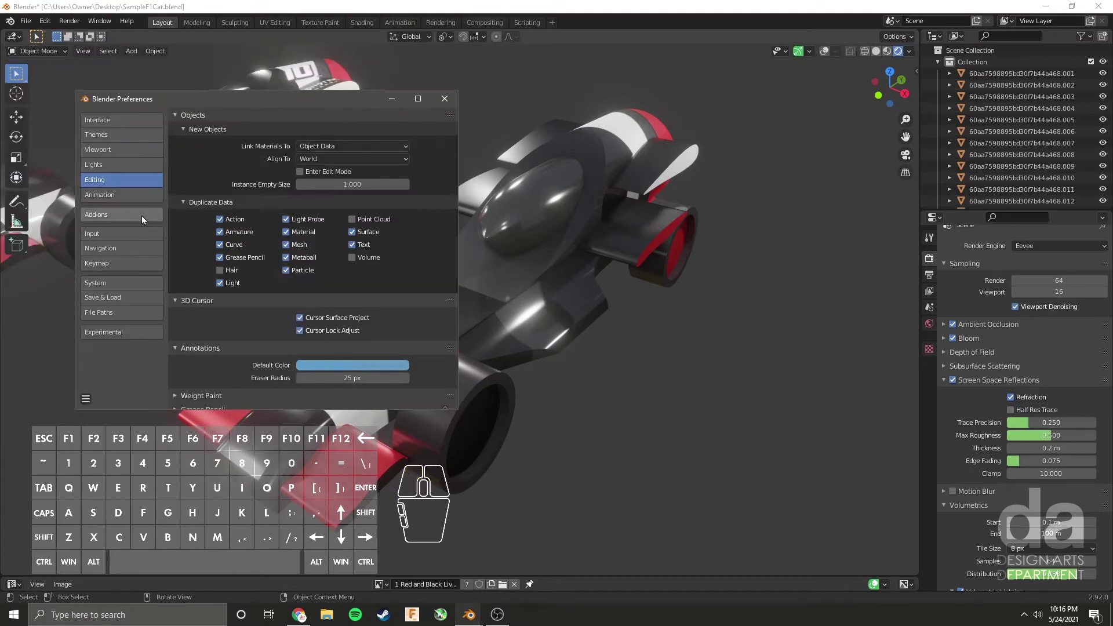
click(104, 214)
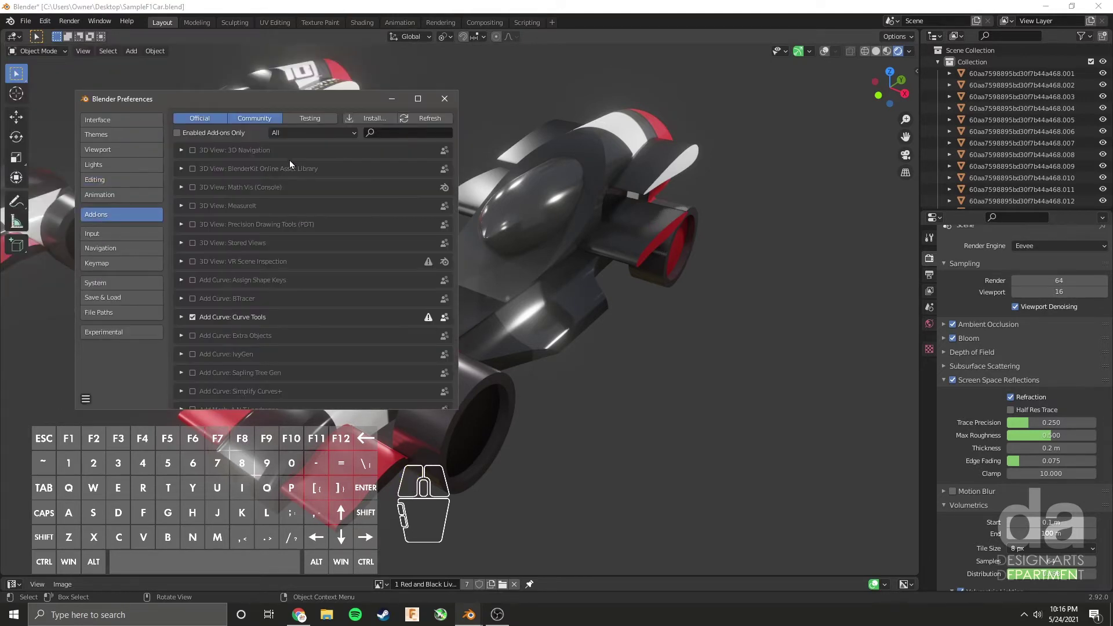
click(386, 131)
text(images)
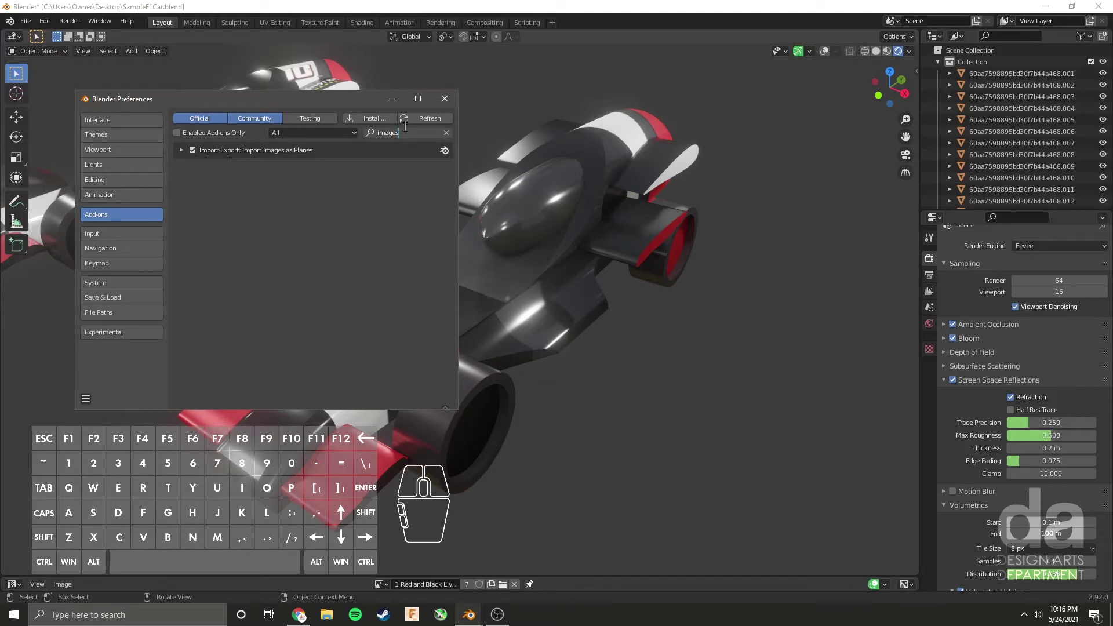
click(445, 99)
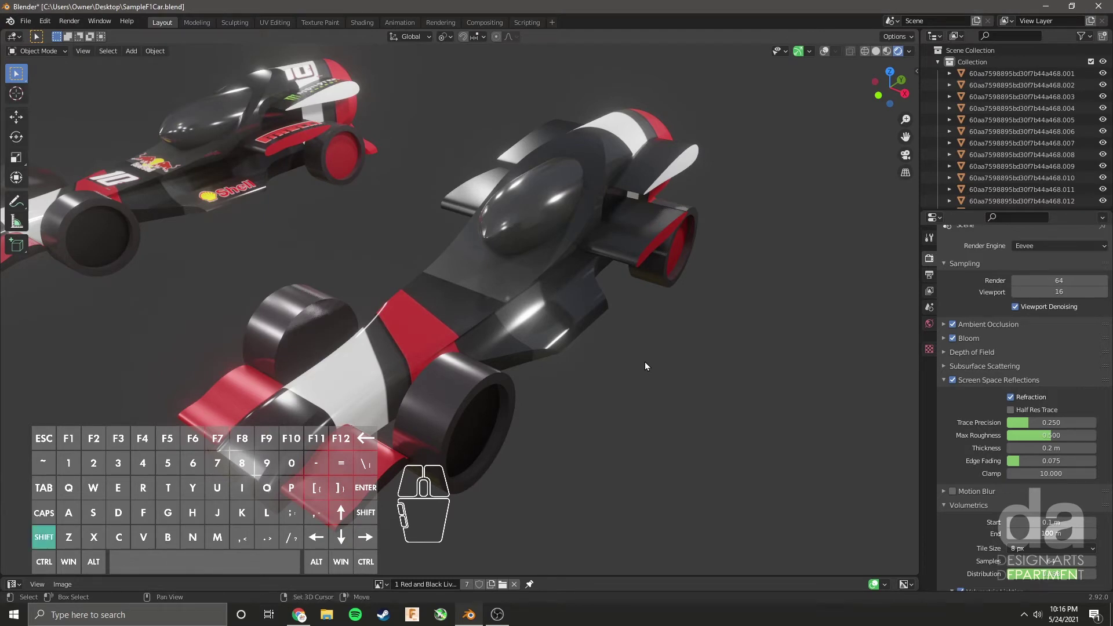
Step: Start an Image > Images as Planes import, then switch to the Shell logo png results in Chrome
key(shift+a)
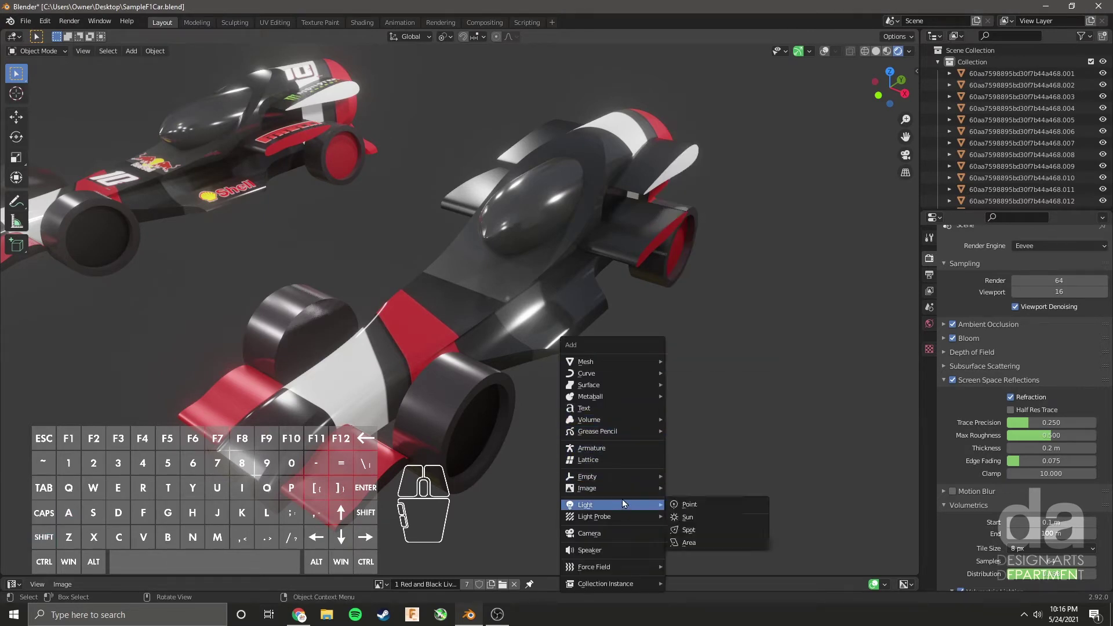
mouse_move(614, 490)
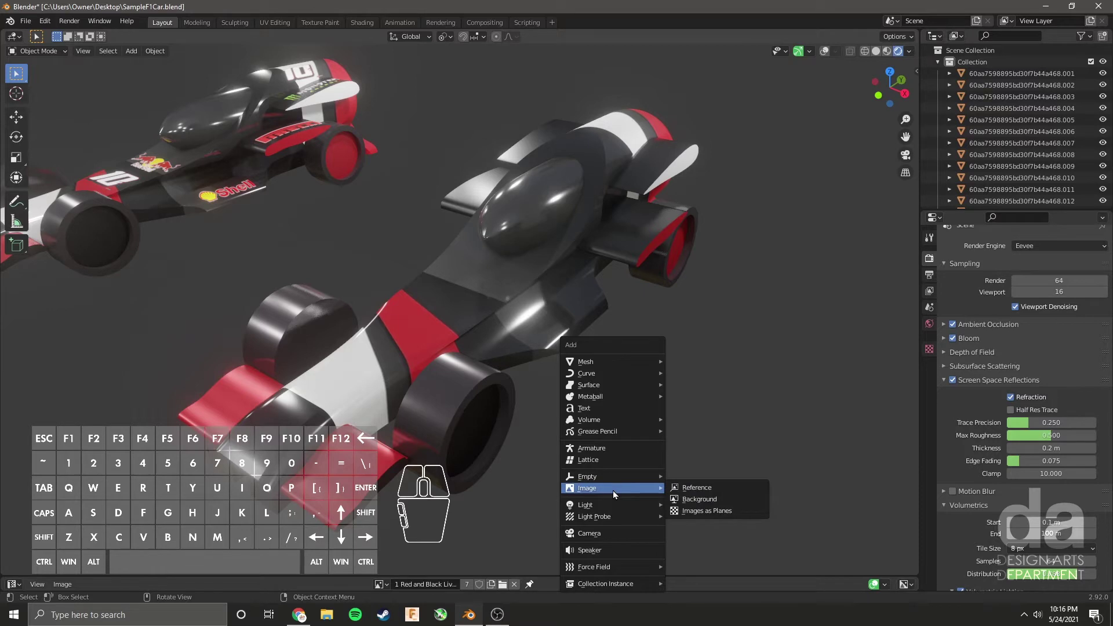
click(701, 512)
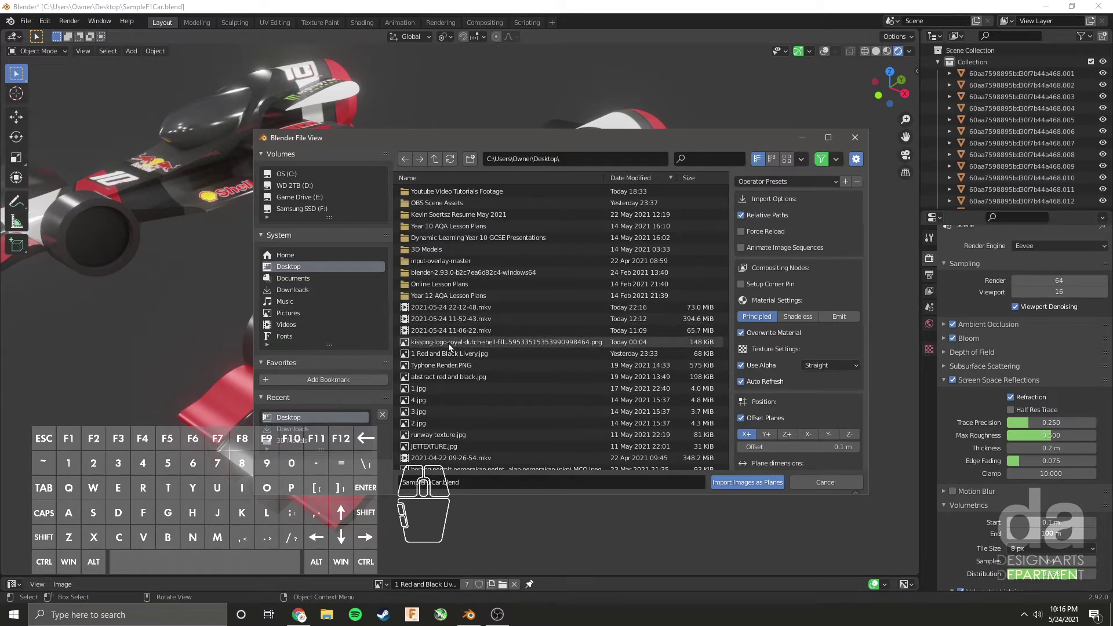
click(306, 619)
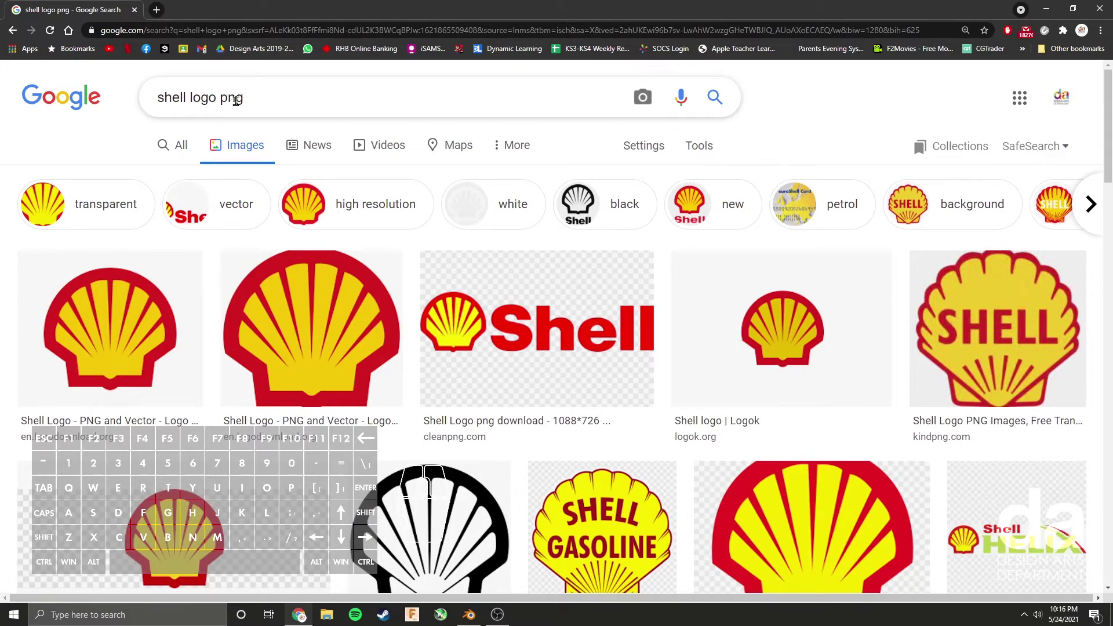
Step: Filter the Shell logo png image results to Large size only
click(699, 146)
click(162, 178)
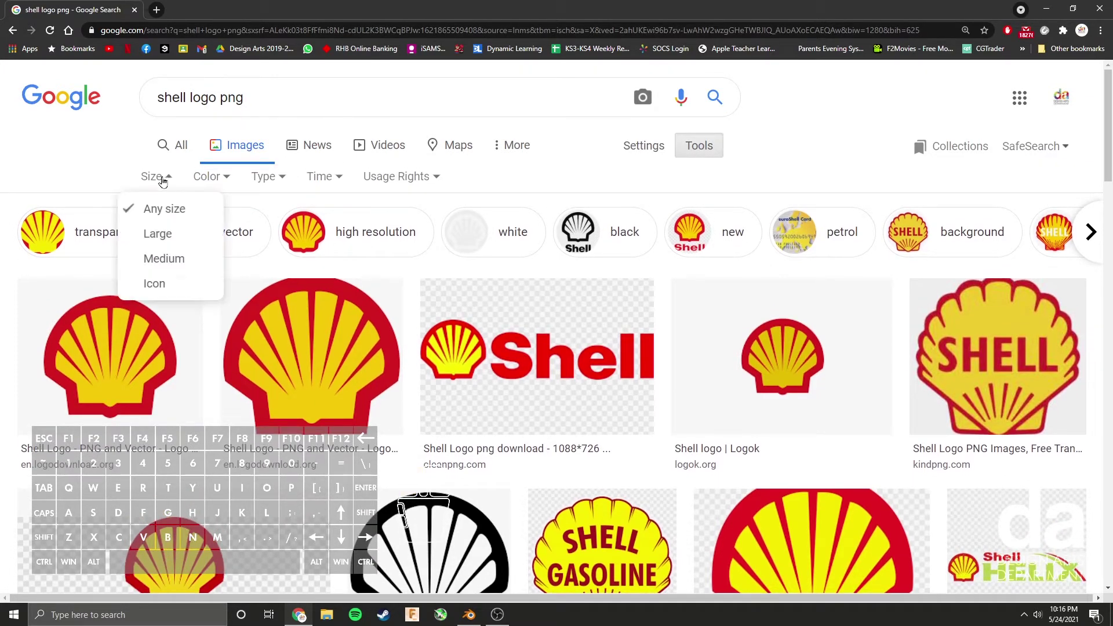
click(162, 231)
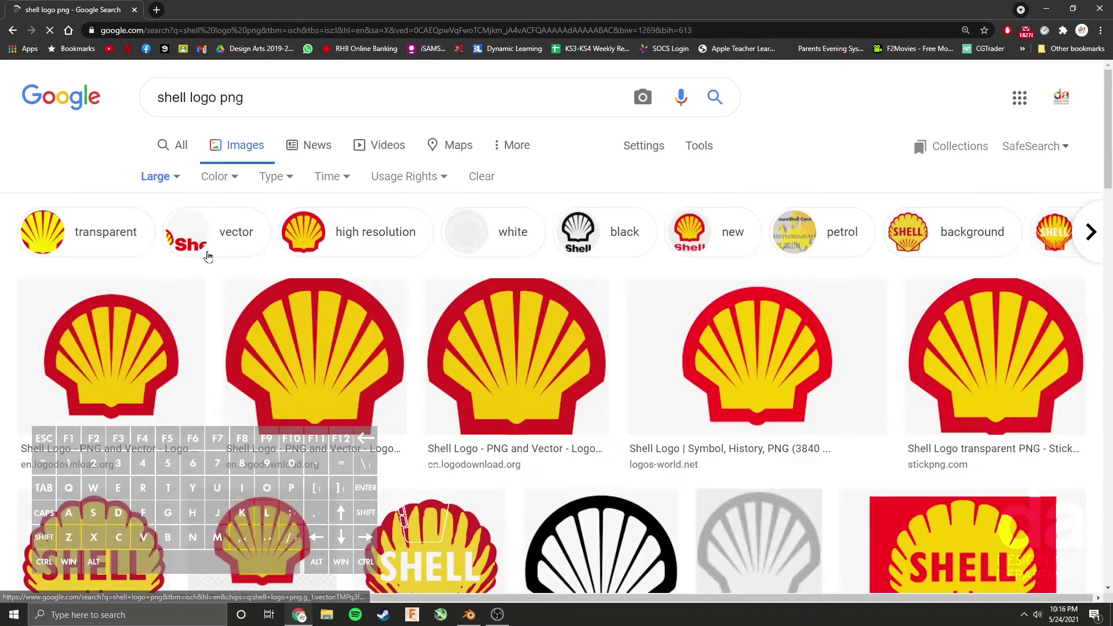
scroll(409, 378, down, 1)
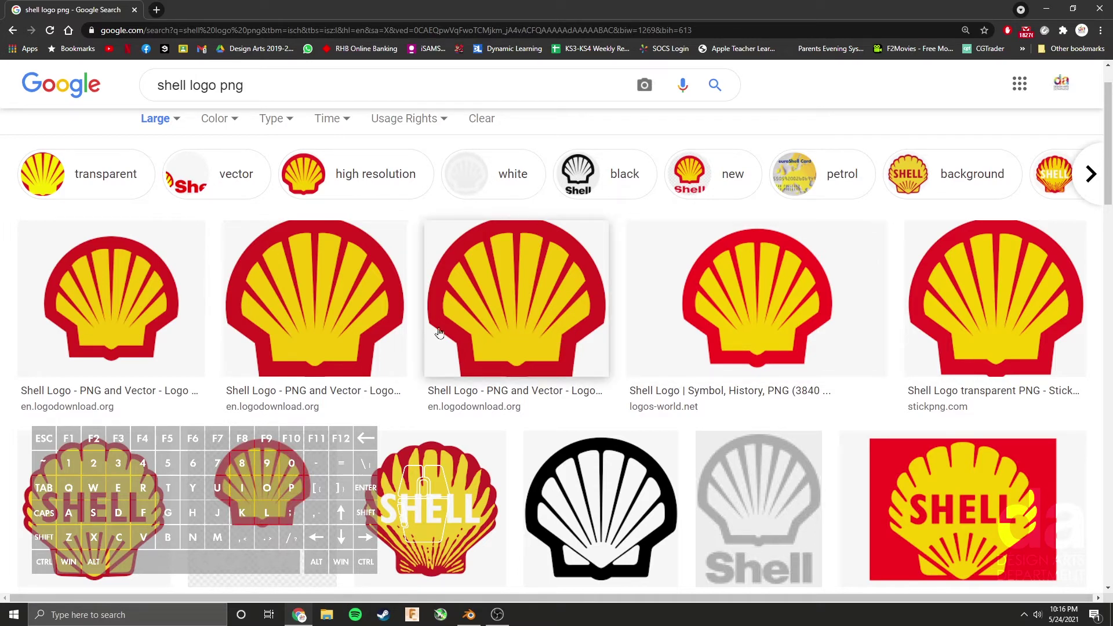
Step: Preview the second Shell logo result, copy the image, and open its source page in a new tab
click(341, 322)
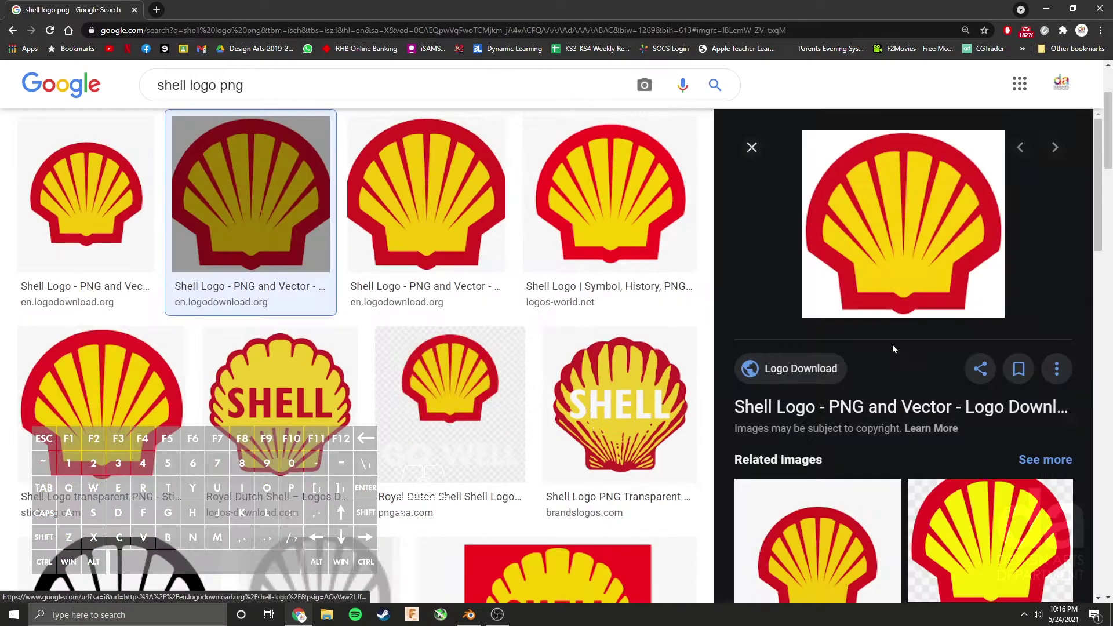
right_click(920, 242)
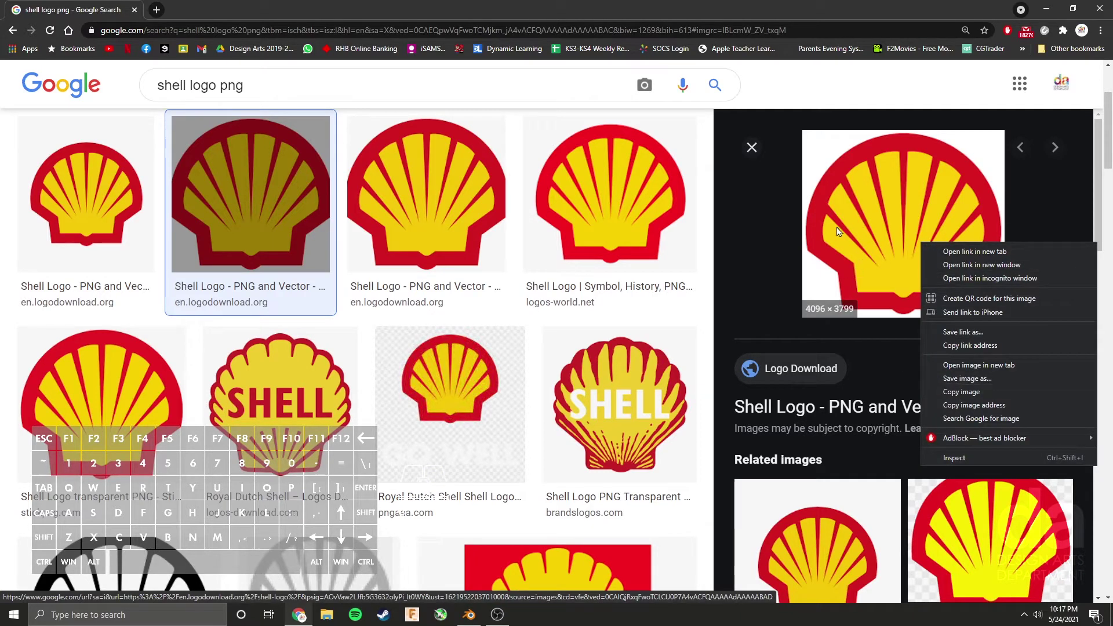
click(954, 393)
key(ctrl+t)
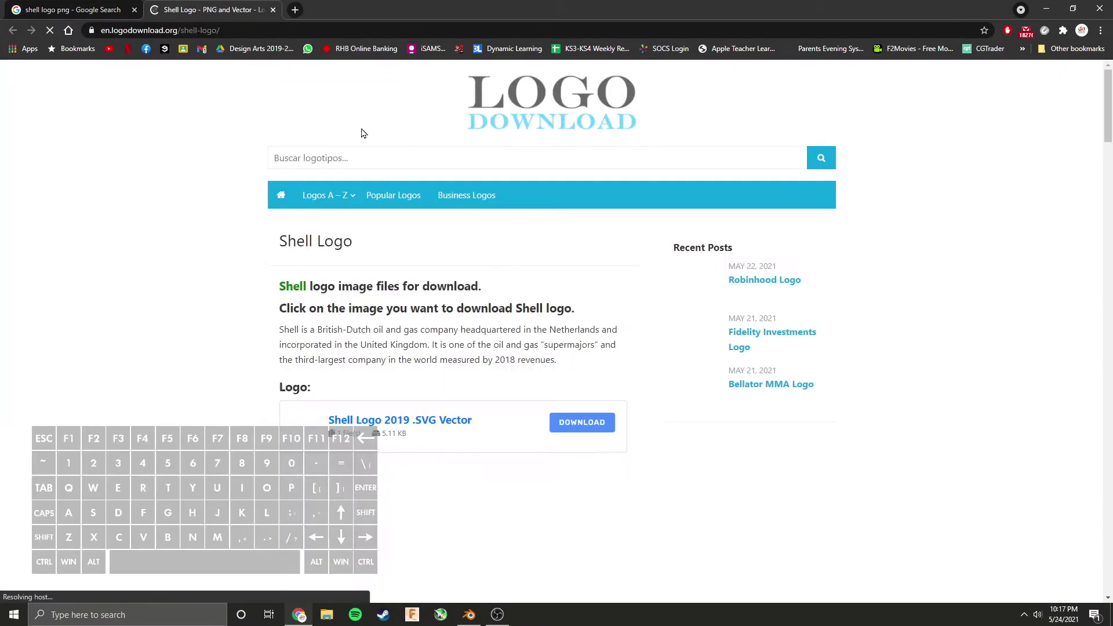
scroll(516, 345, down, 2)
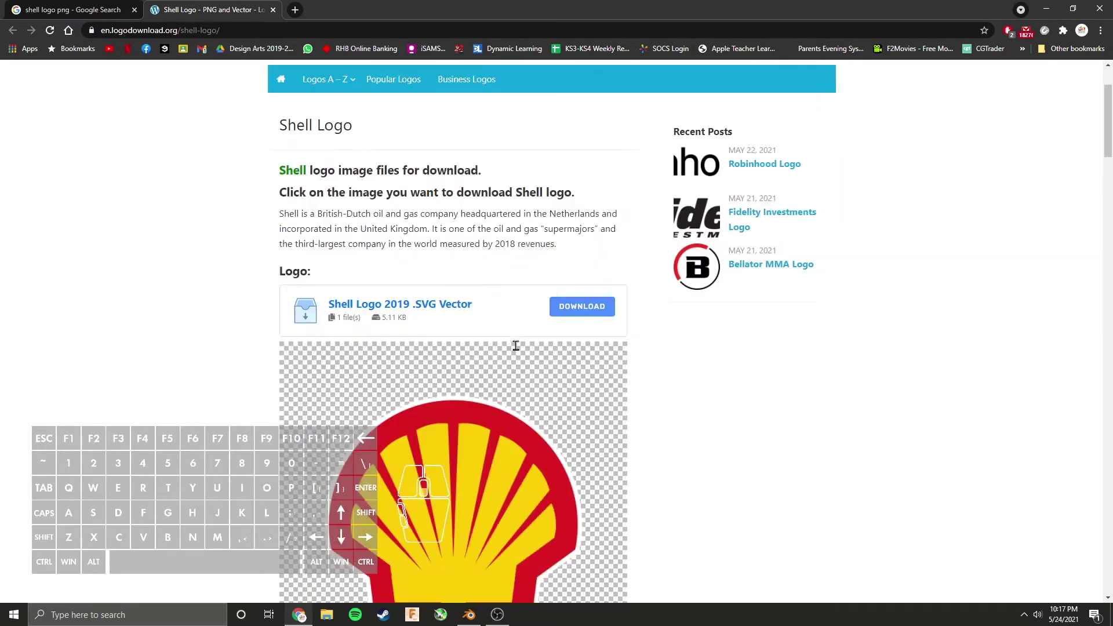
scroll(496, 355, down, 1)
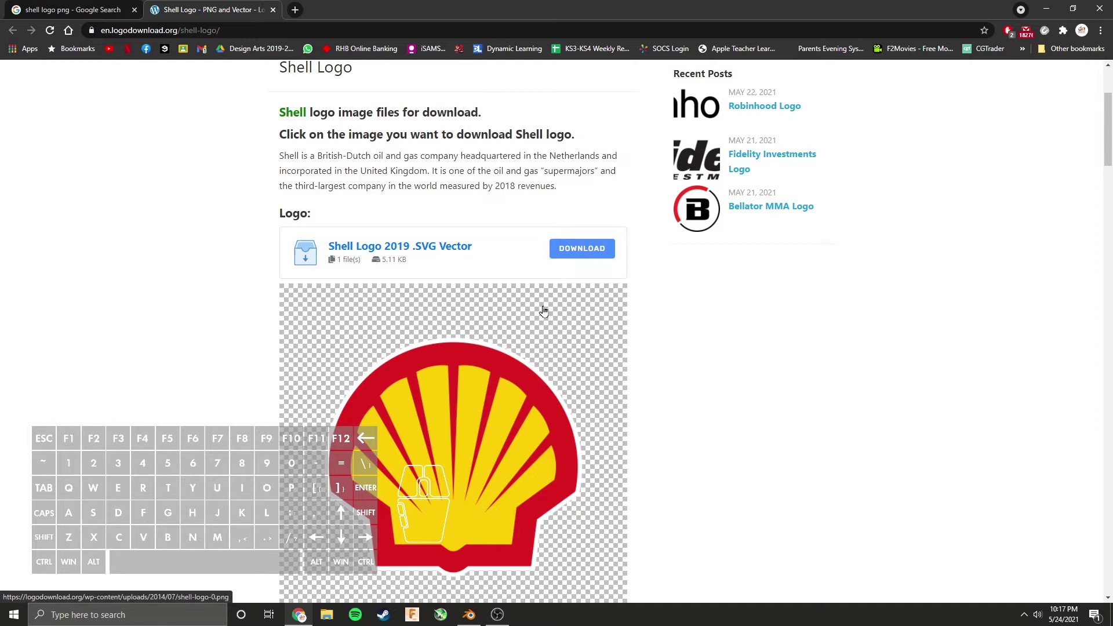
scroll(509, 312, down, 1)
scroll(485, 336, up, 1)
Step: Import the Shell logo PNG as an image plane from Blender's file browser
click(472, 615)
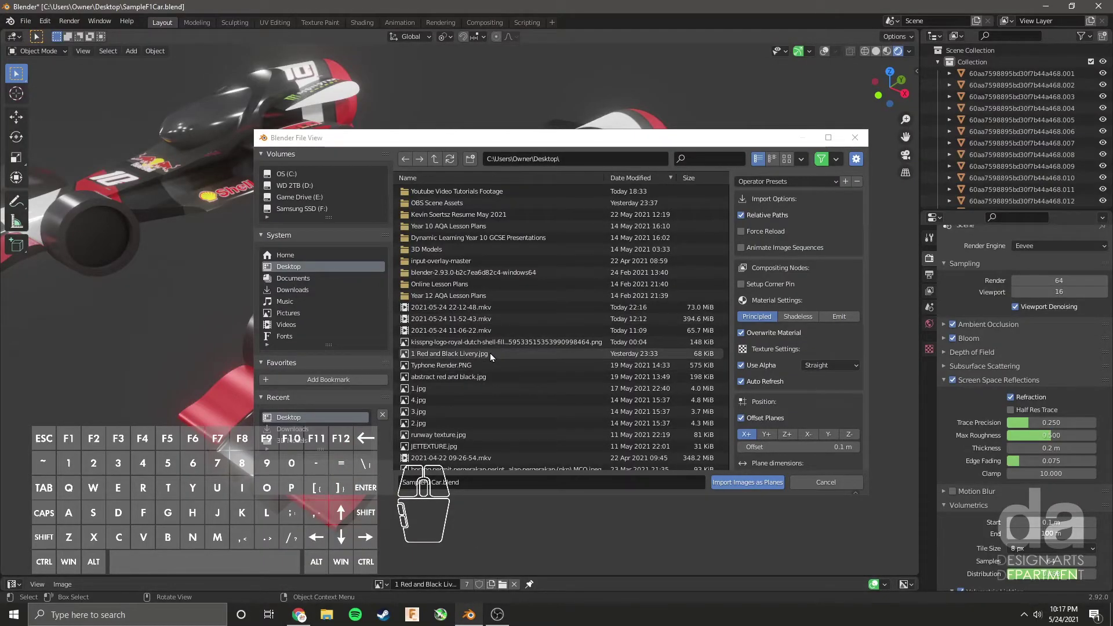
double_click(440, 342)
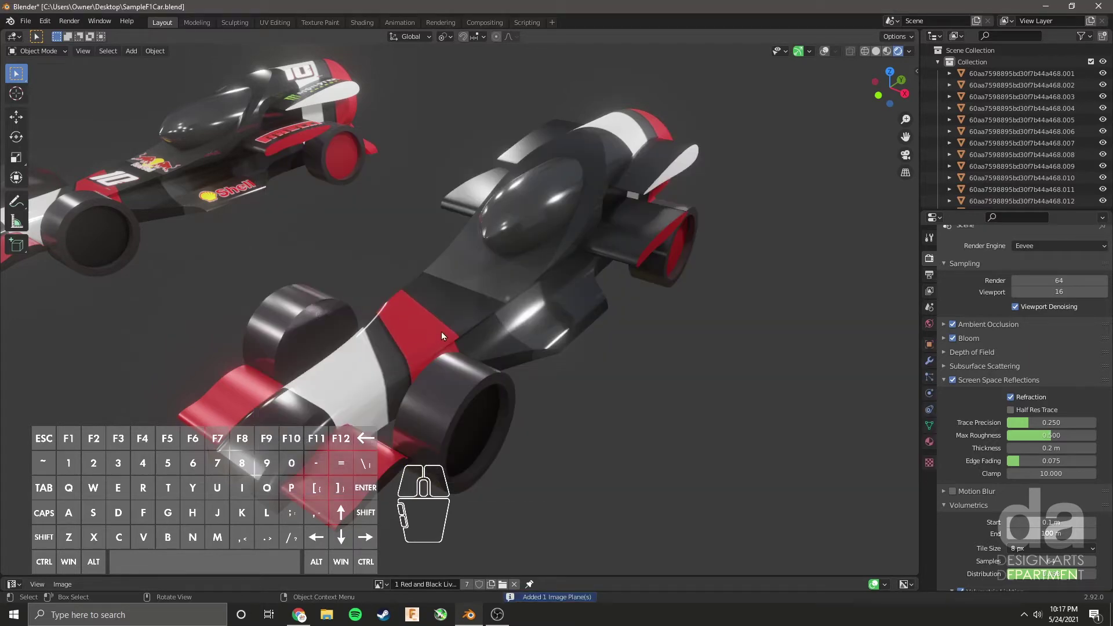
middle_drag(441, 332, 396, 276)
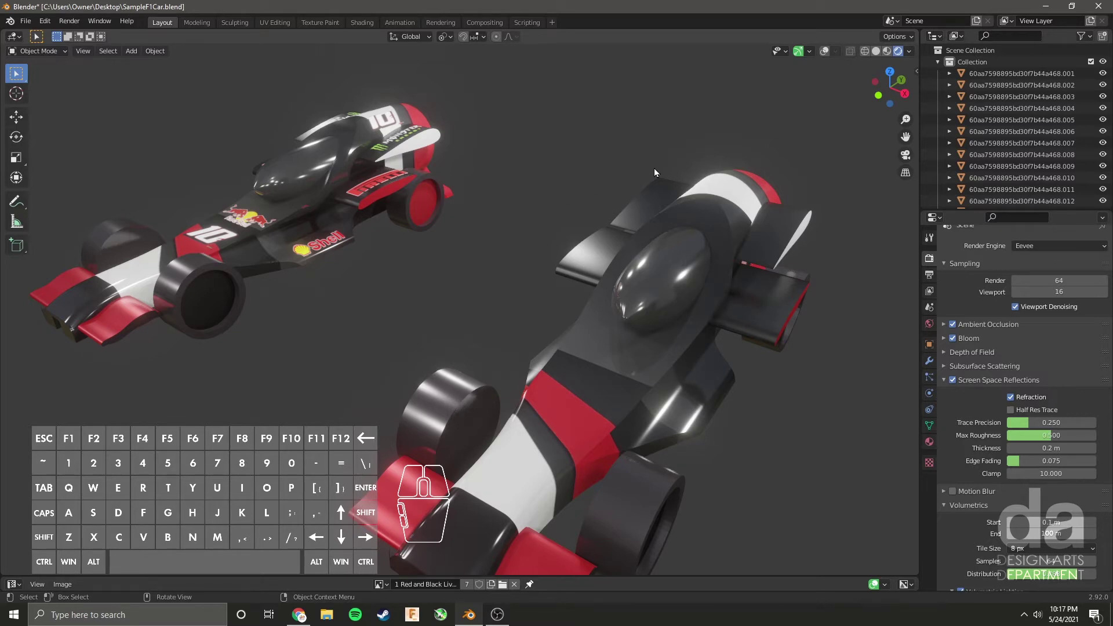
Step: Toggle the viewport overlays a few times, leaving them enabled
click(826, 51)
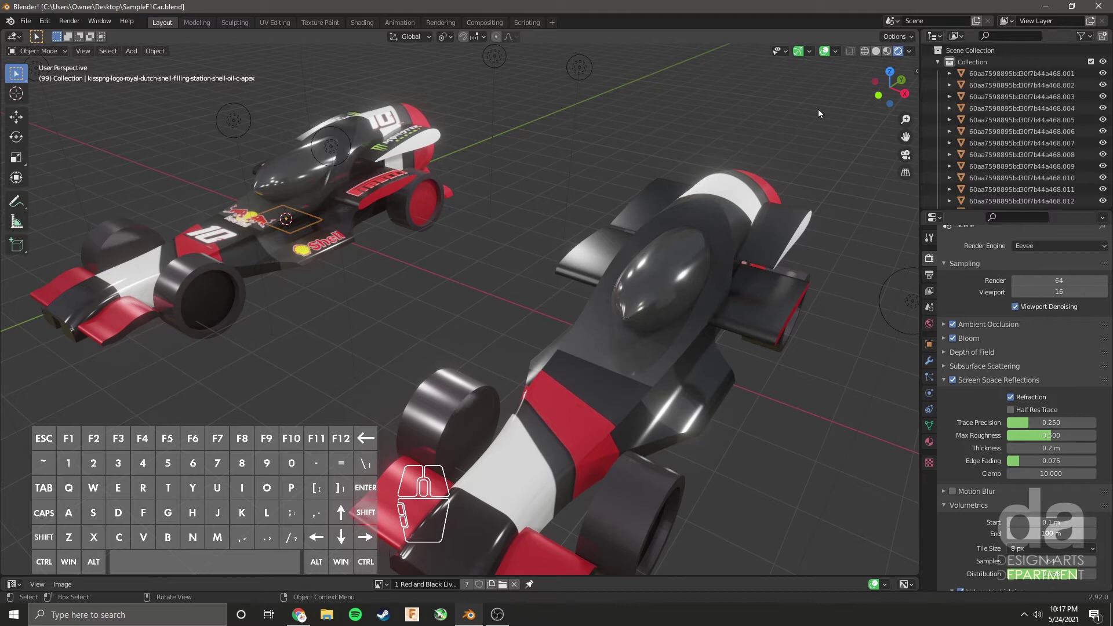
click(823, 51)
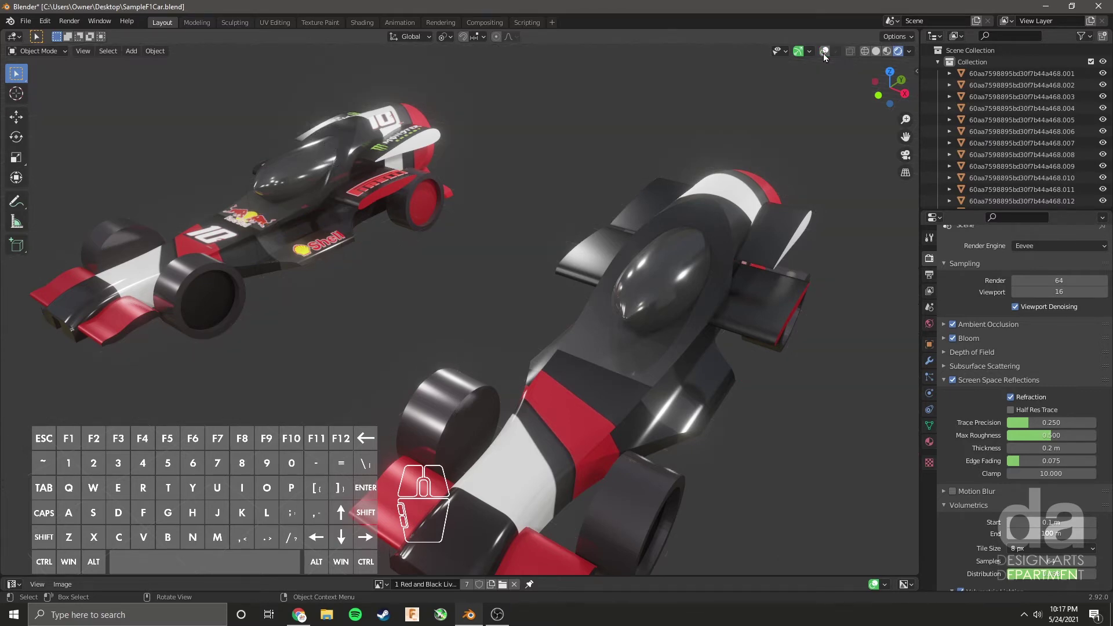
click(824, 52)
click(824, 52)
click(824, 54)
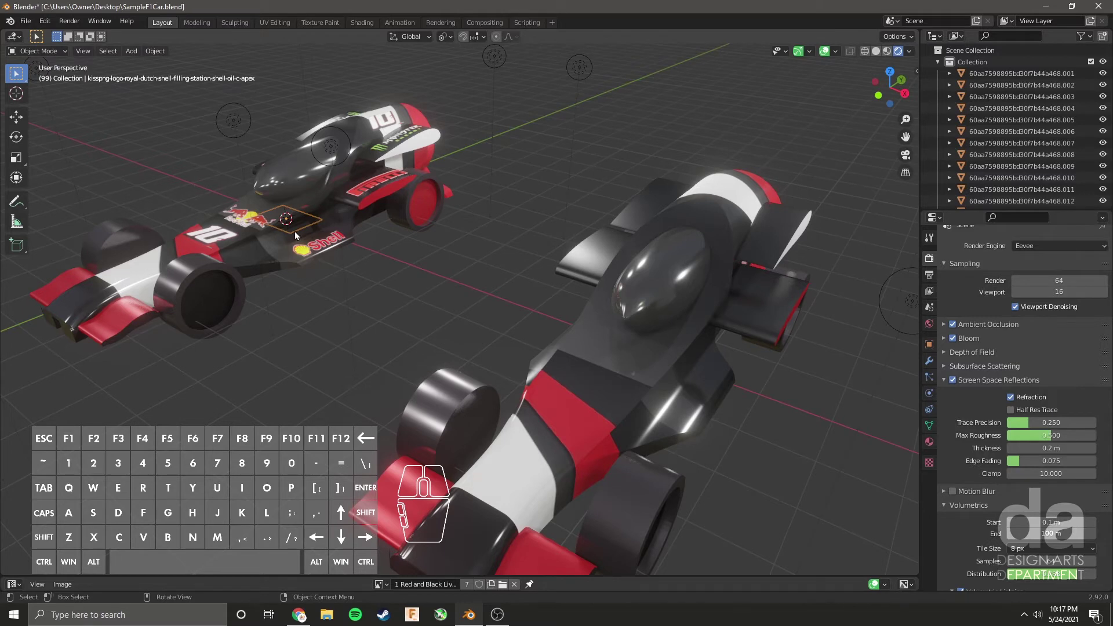
Step: Move the Shell logo plane along X until it sits over the blank car's cockpit
key(g)
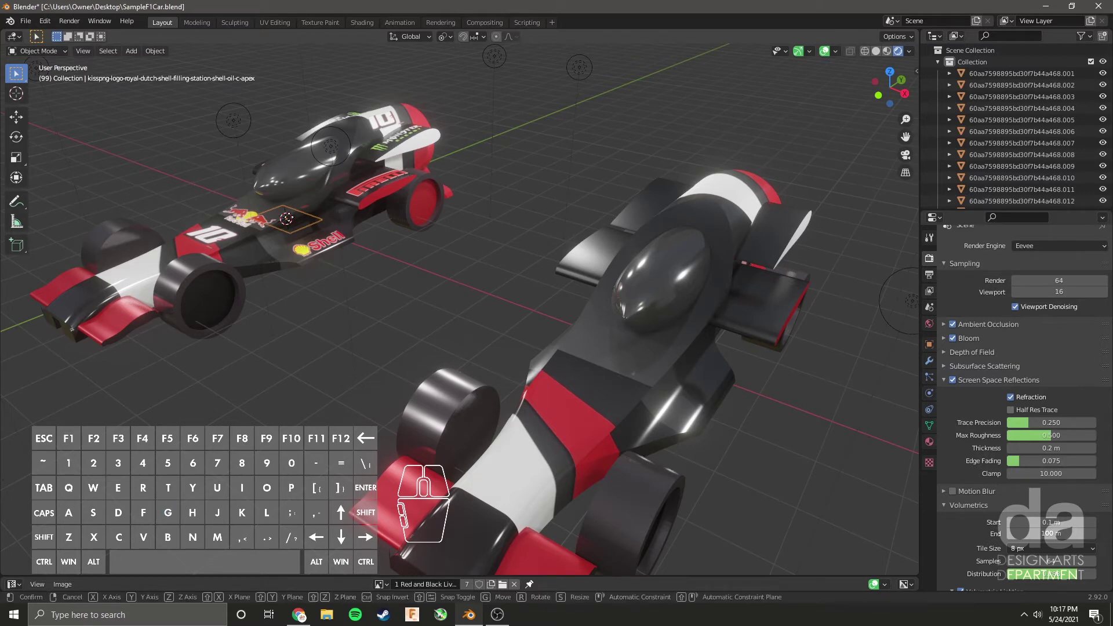
key(x)
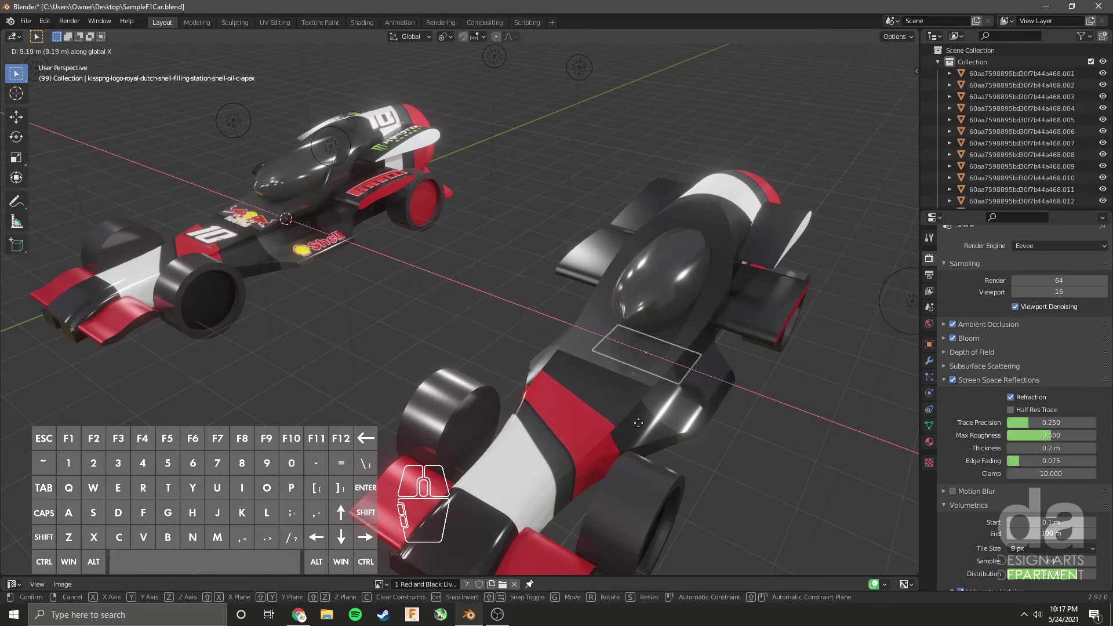
click(779, 504)
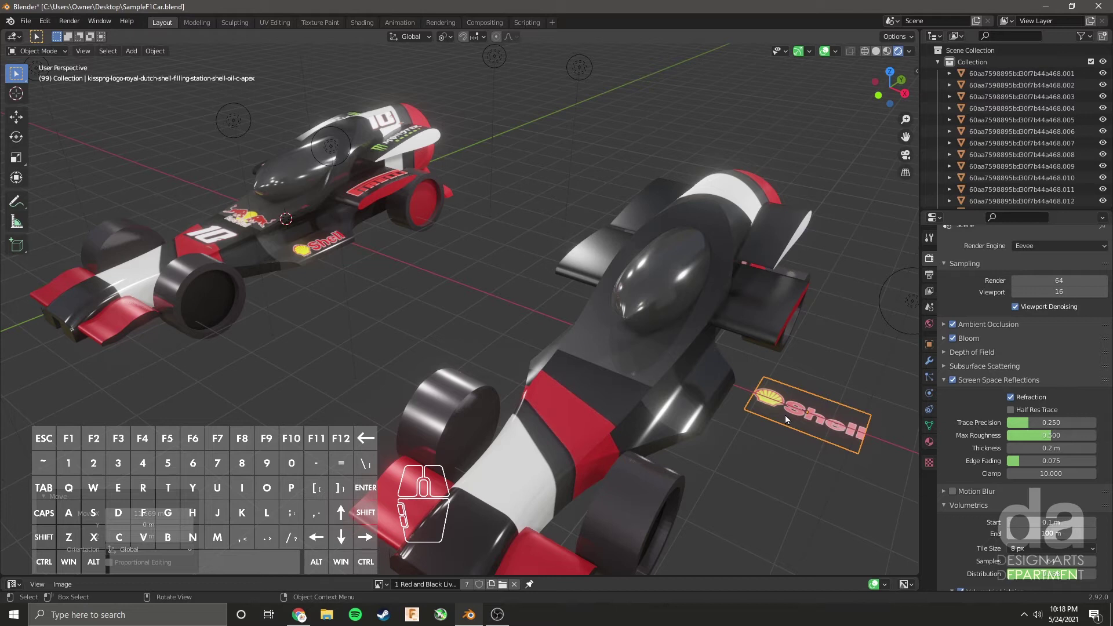
key(g)
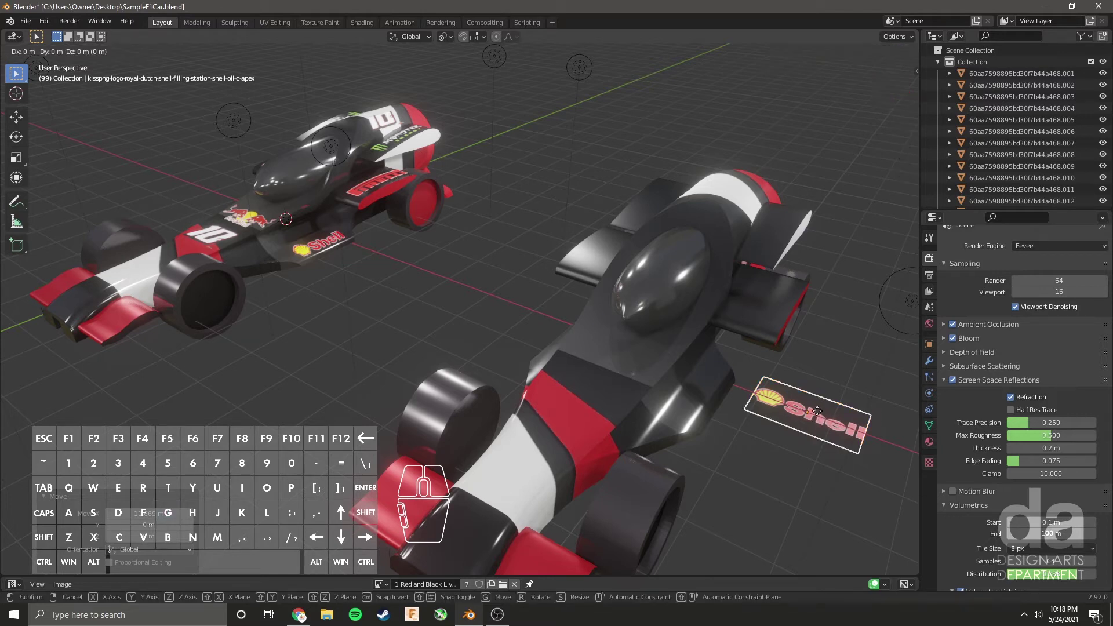
click(582, 349)
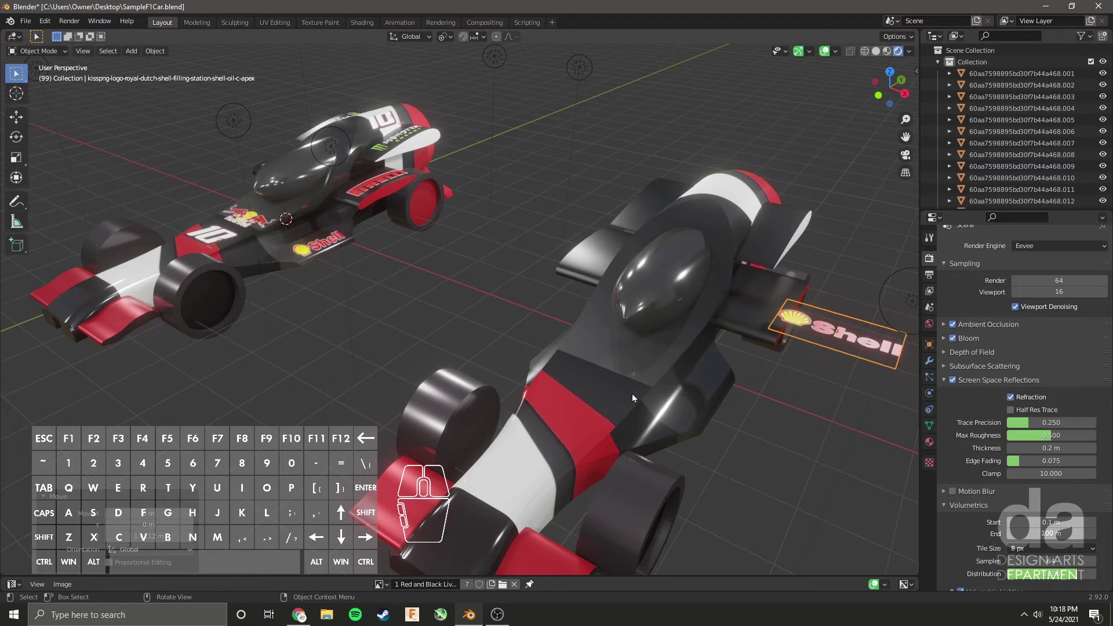
key(g)
key(x)
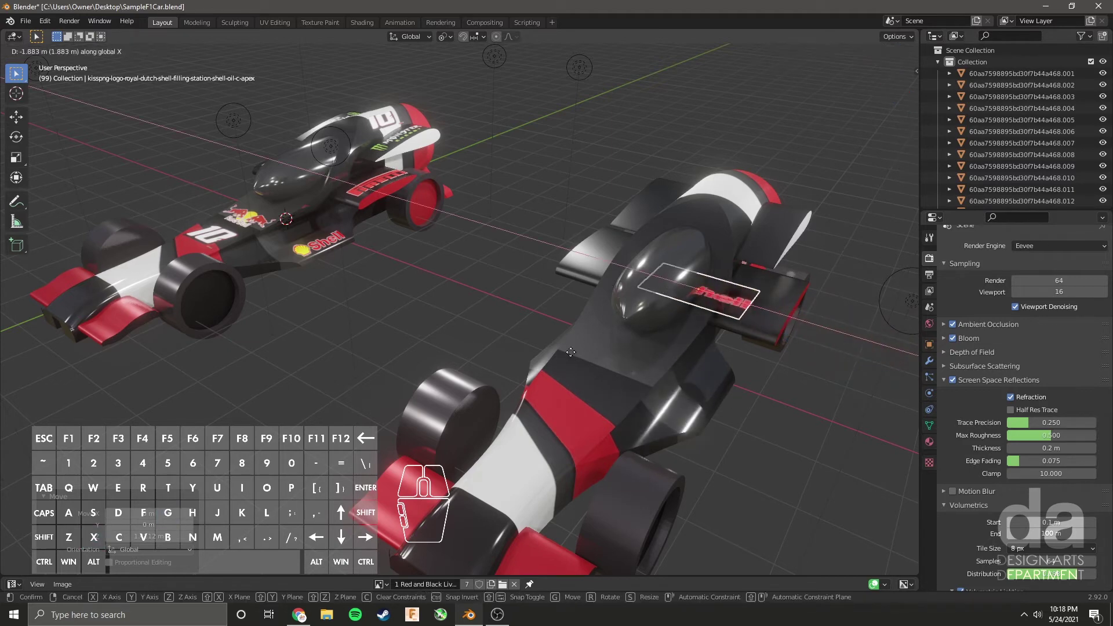
click(559, 351)
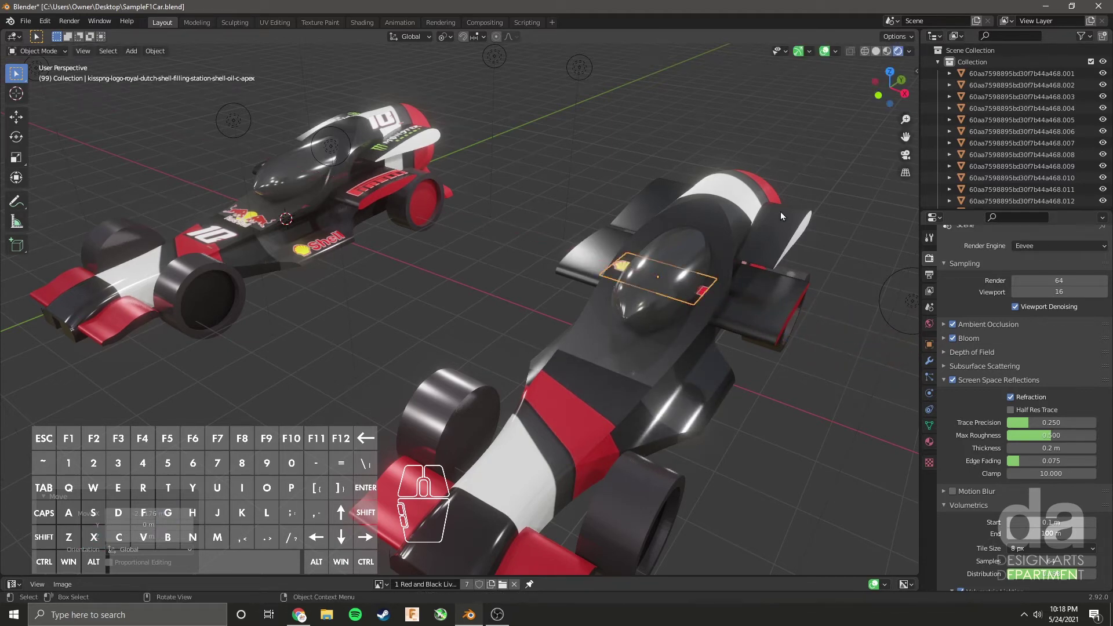
Step: In Top view, place the Shell logo on the nose ahead of the cockpit and scale it to 0.833
click(890, 71)
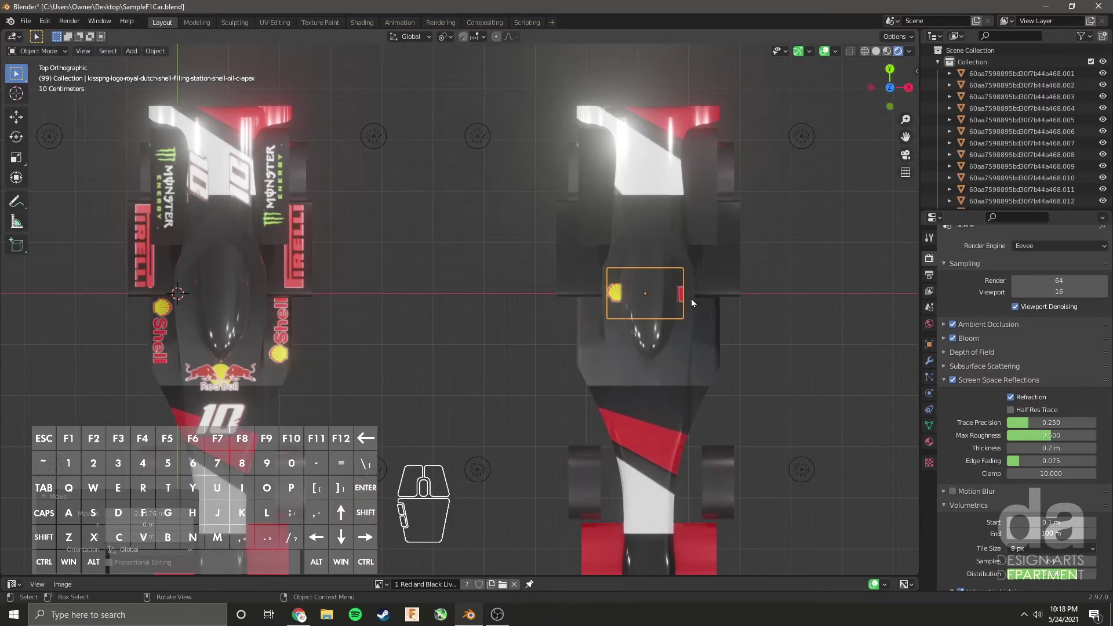
key(g)
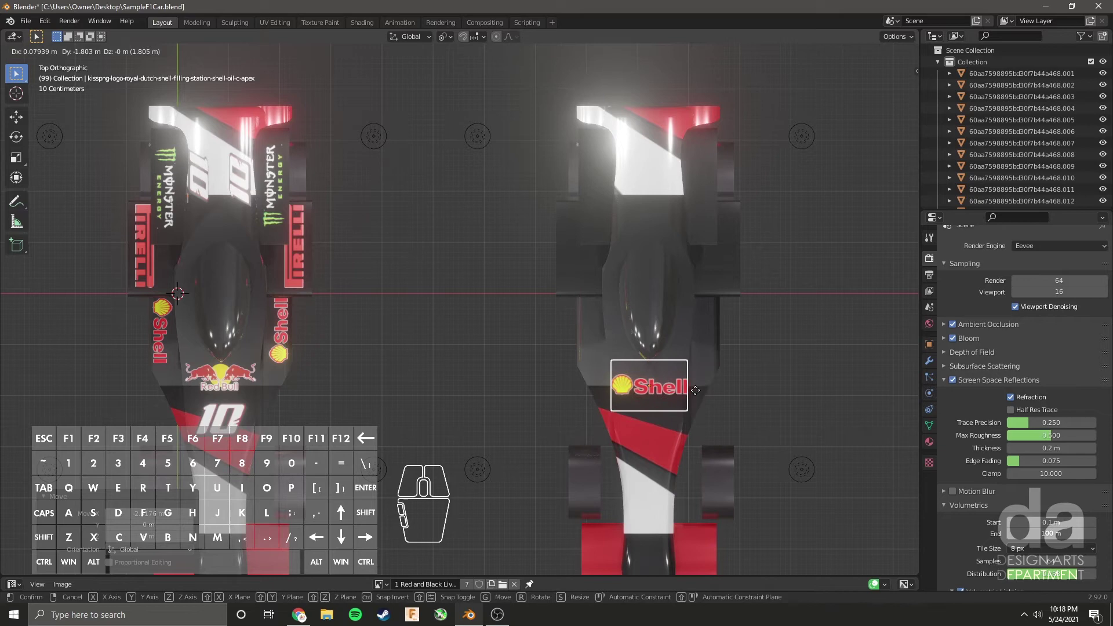
click(695, 392)
key(s)
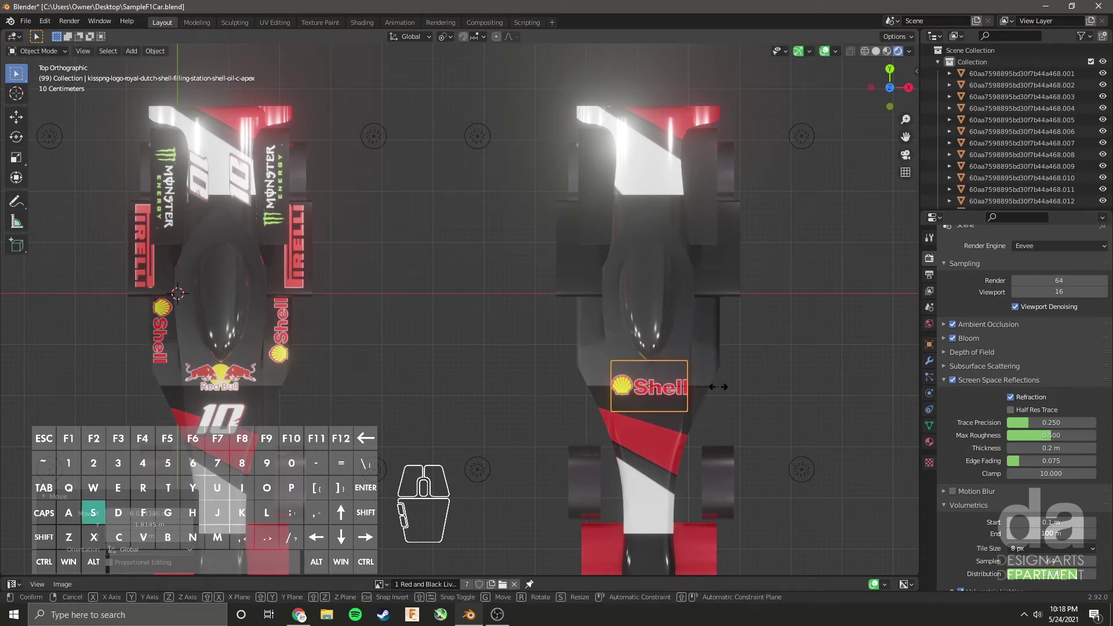
click(707, 390)
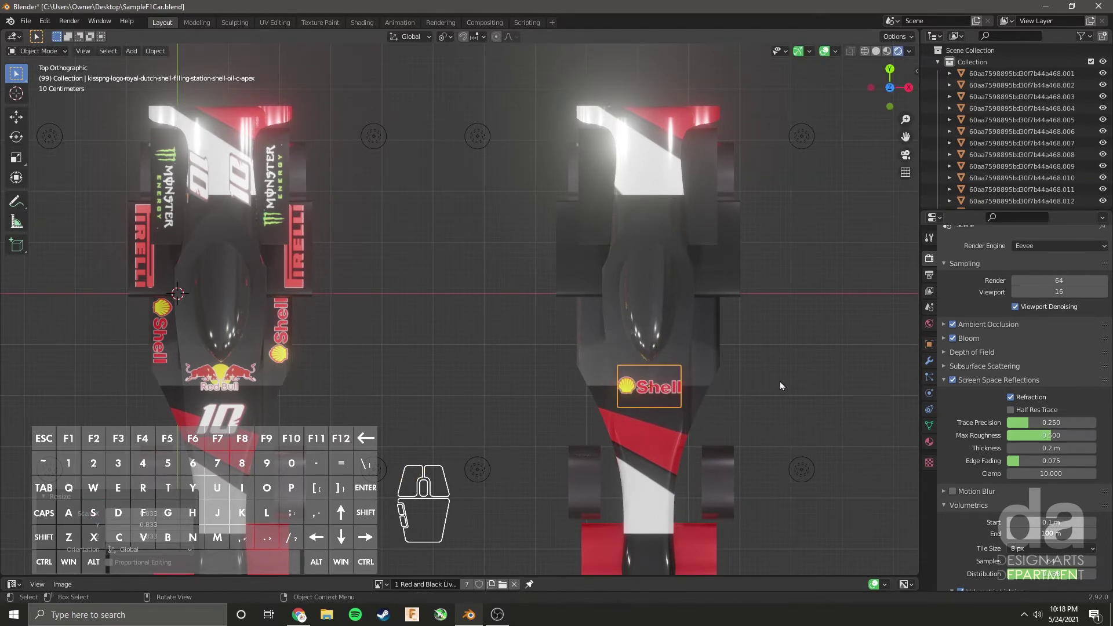
Step: Lower the Shell logo along Z until it rests on the nose surface
middle_drag(781, 371, 704, 294)
key(g)
key(z)
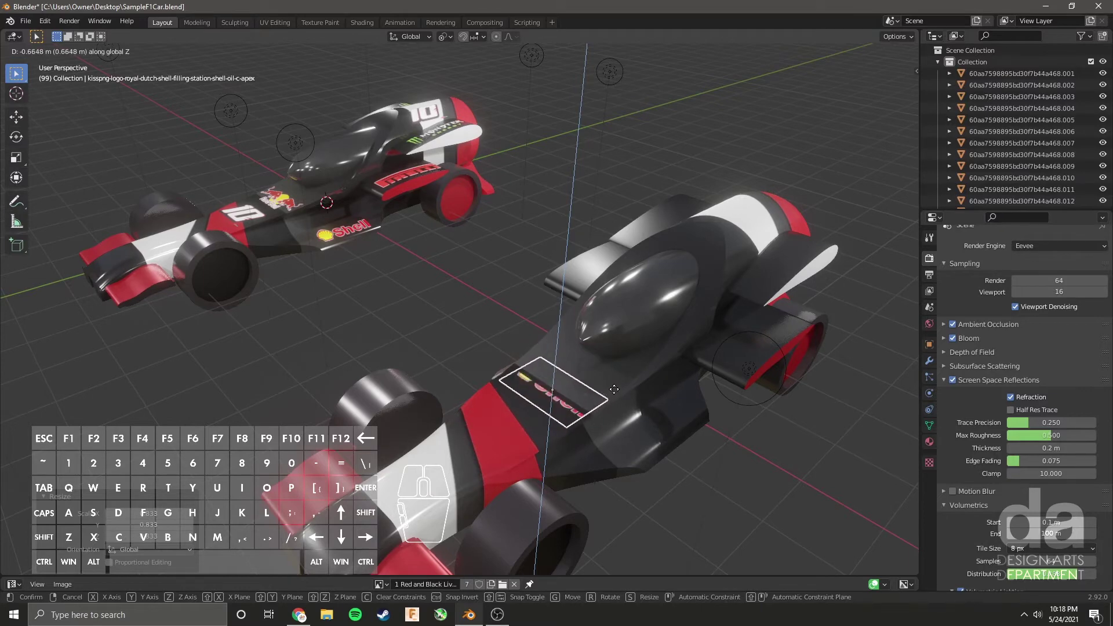
click(615, 385)
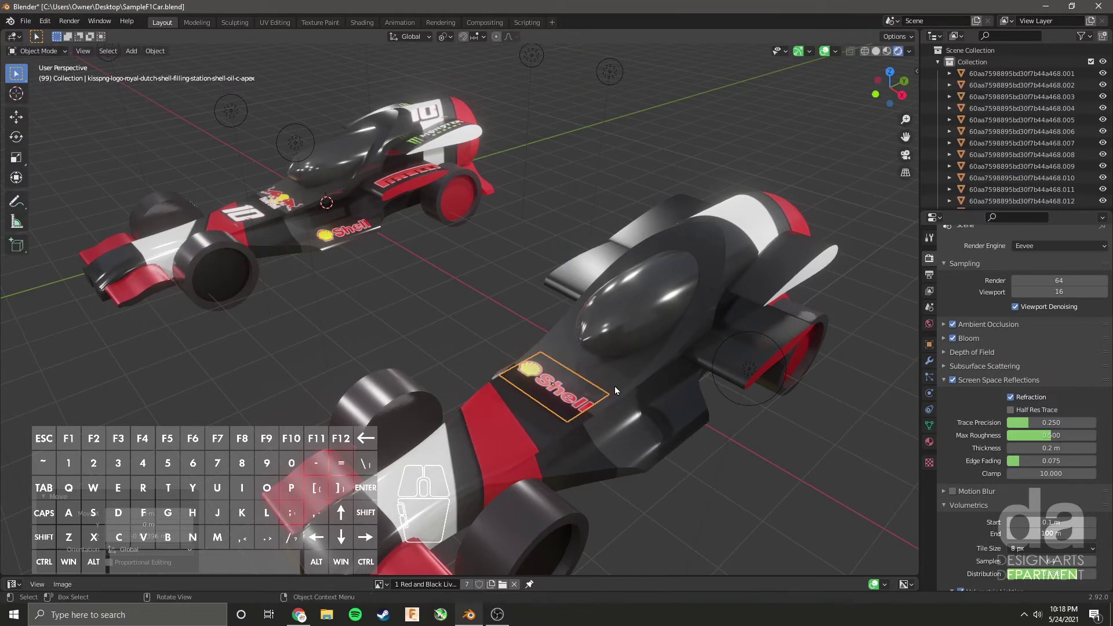
middle_drag(615, 386, 595, 408)
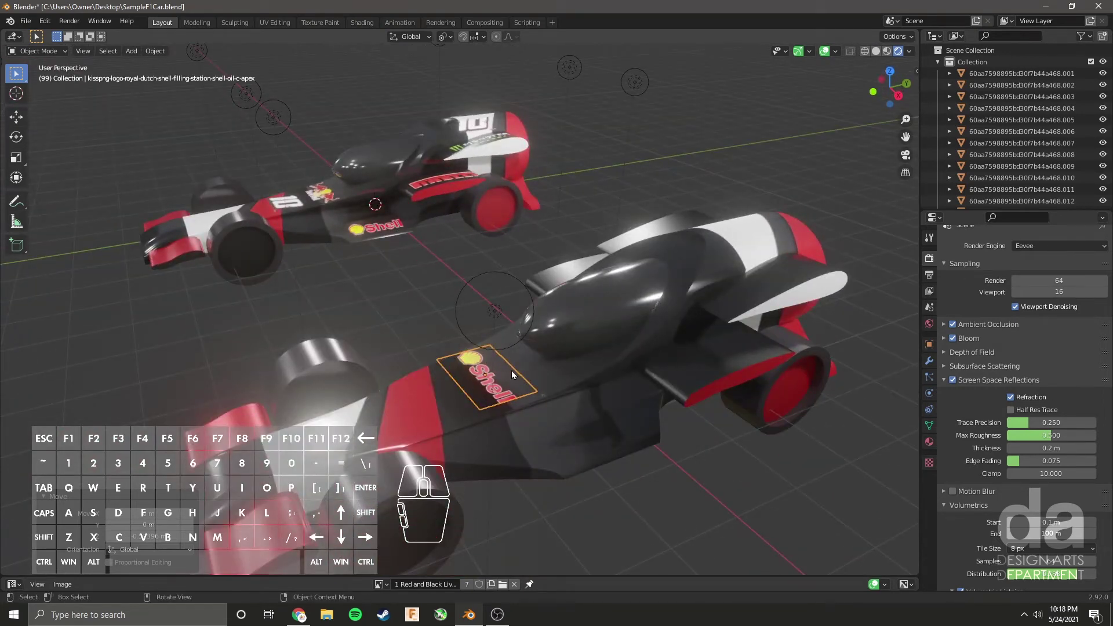
middle_drag(471, 379, 628, 421)
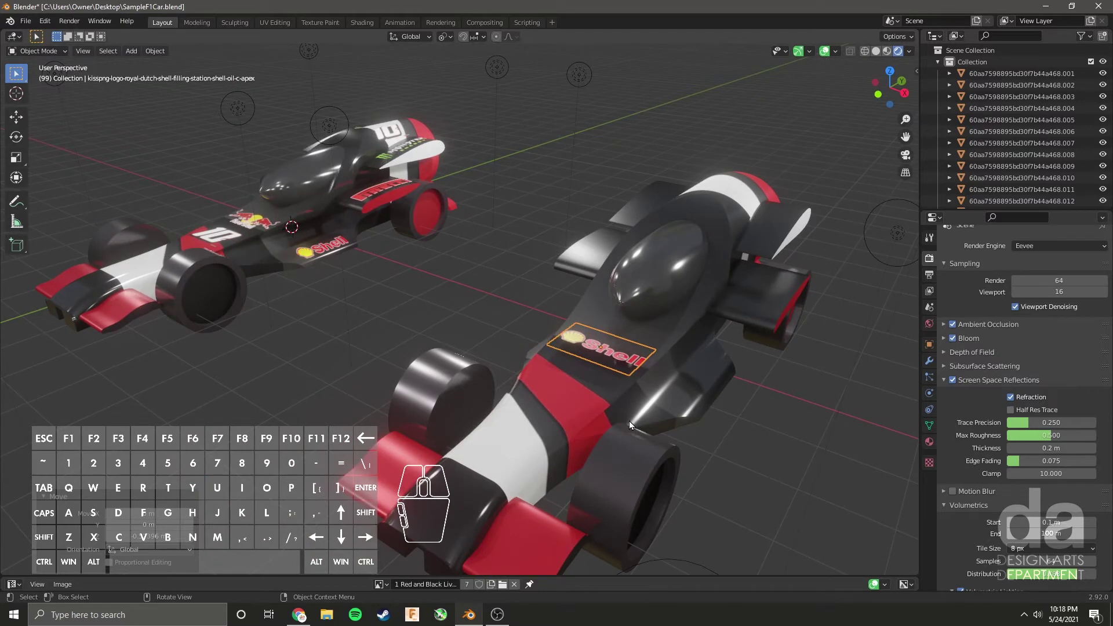
Step: Add a Simple Subdivision Surface modifier to the Shell logo plane, viewport levels 6, render 2
click(929, 362)
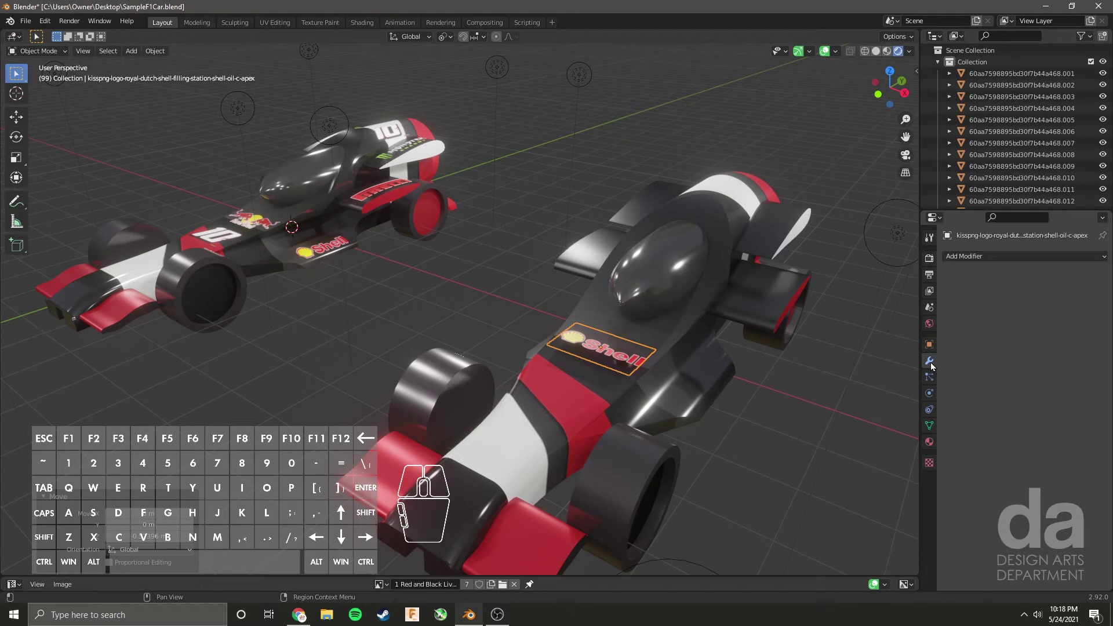
click(983, 256)
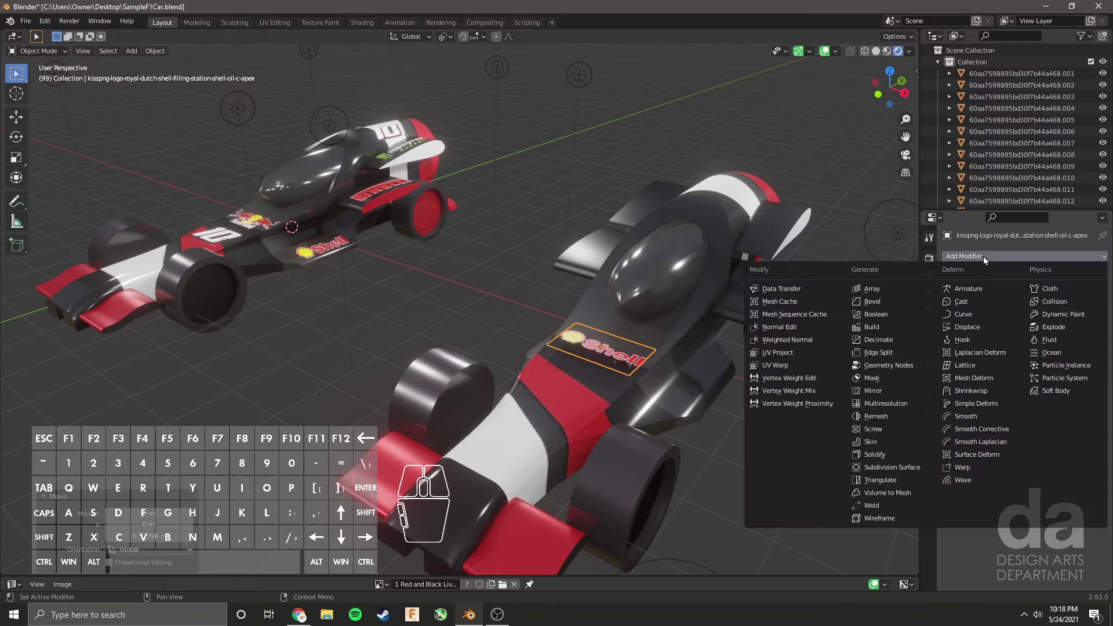
click(893, 467)
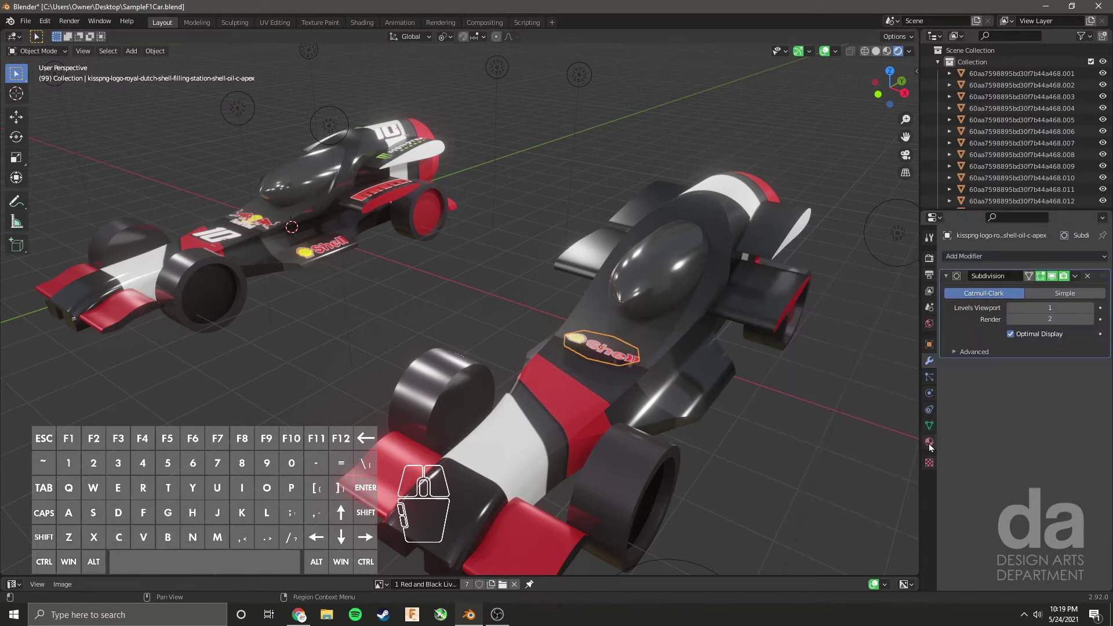
click(1046, 293)
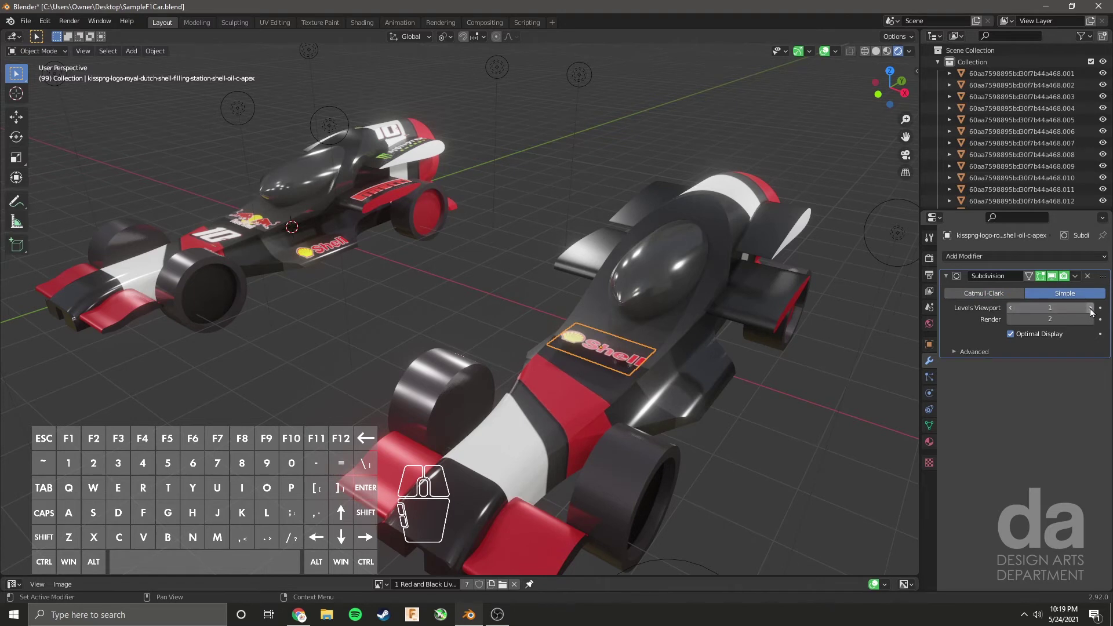
click(1069, 308)
drag(1069, 308, 1093, 308)
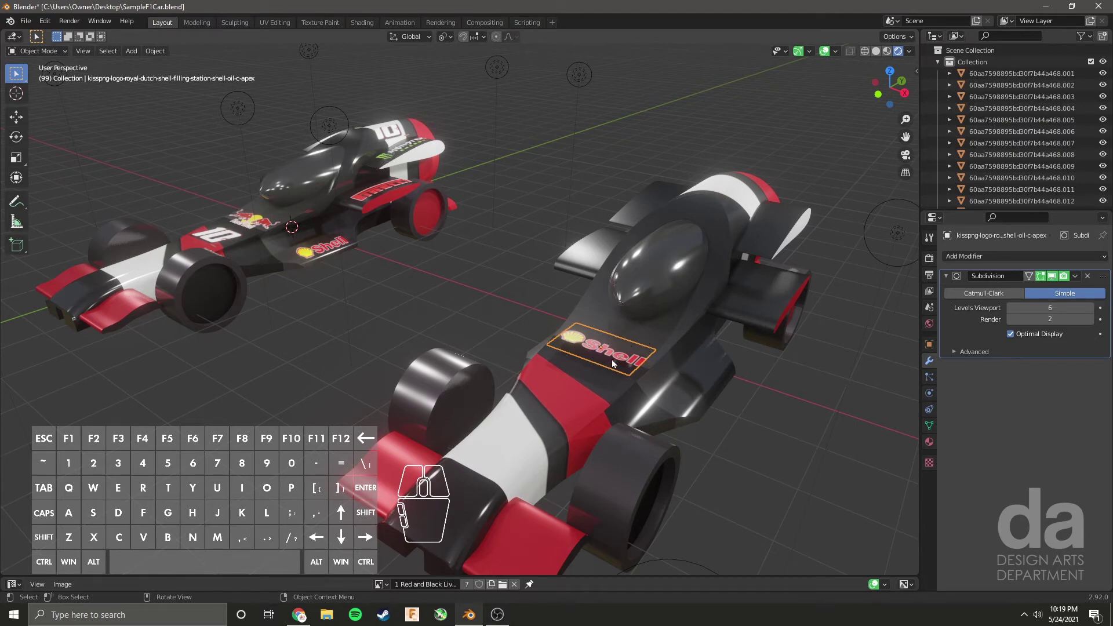
scroll(674, 369, up, 3)
middle_drag(673, 369, 595, 344)
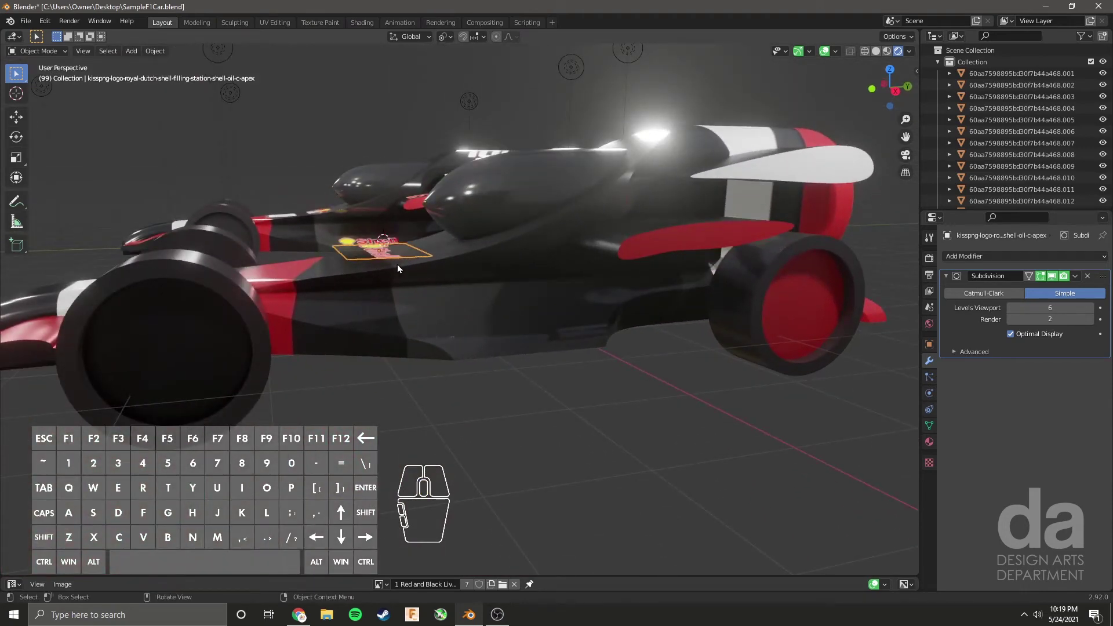
middle_drag(384, 274, 506, 355)
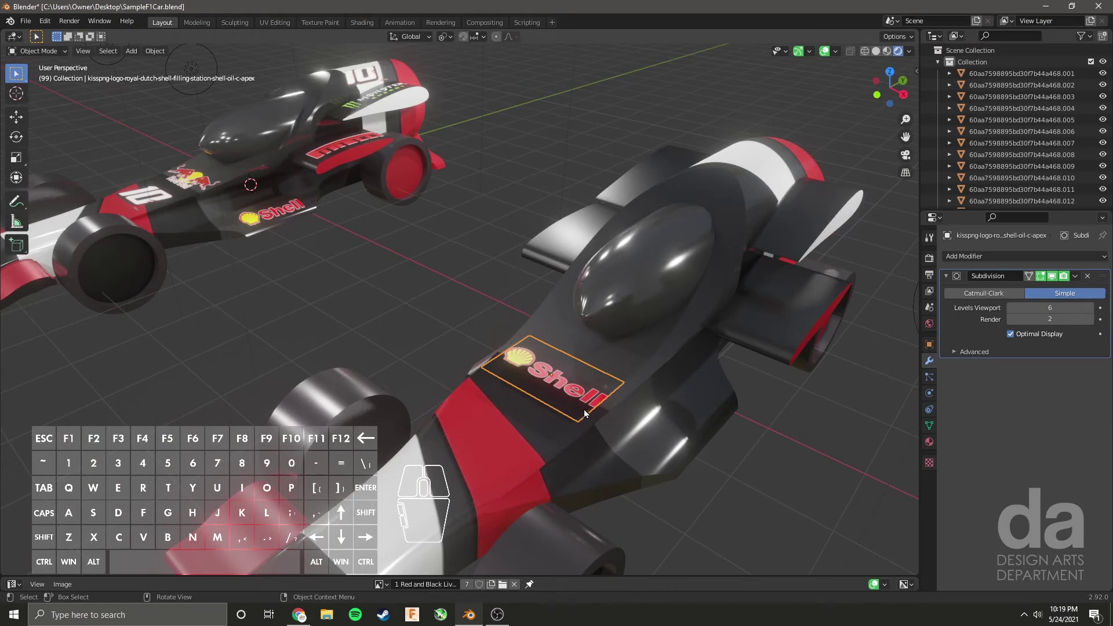
middle_drag(547, 371, 496, 337)
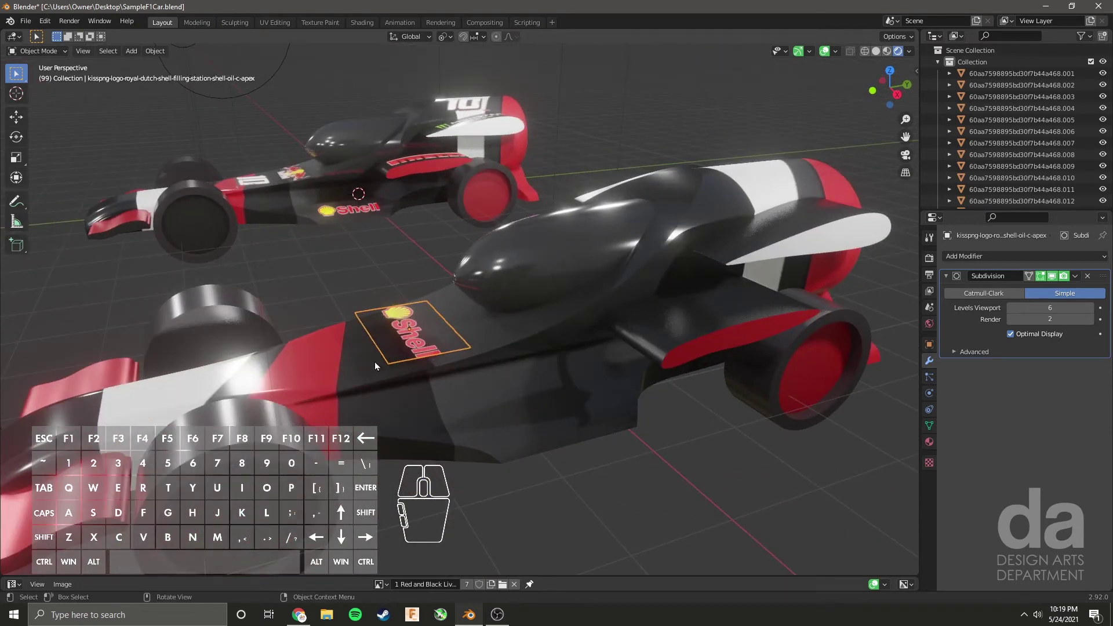
middle_drag(375, 362, 583, 353)
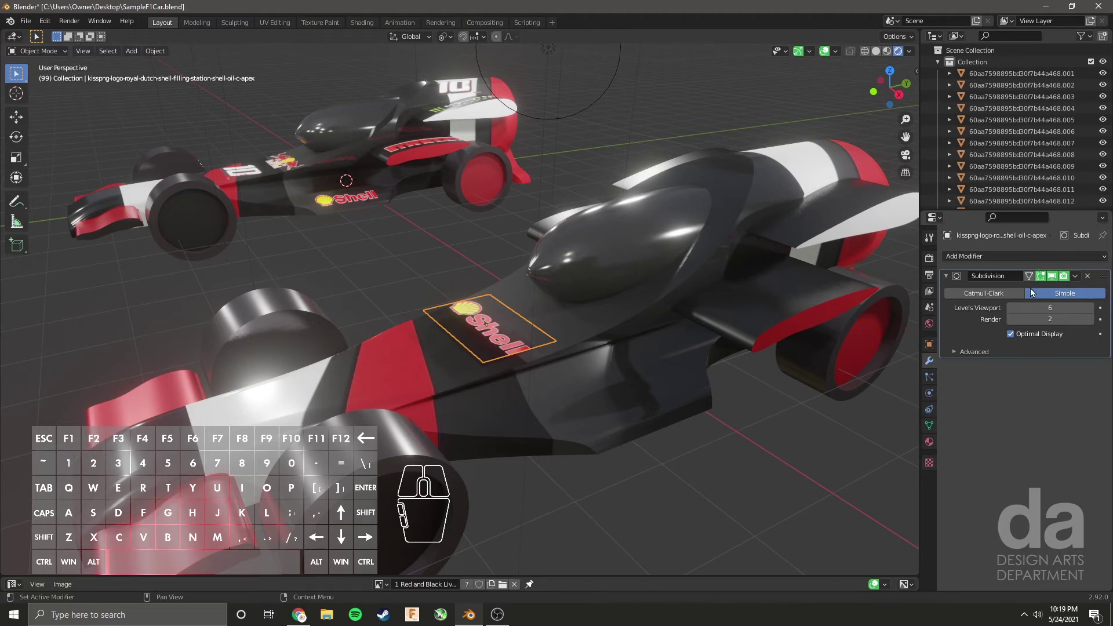
Step: Add a Shrinkwrap modifier targeting the car body, with Offset 0.01 m
click(1024, 256)
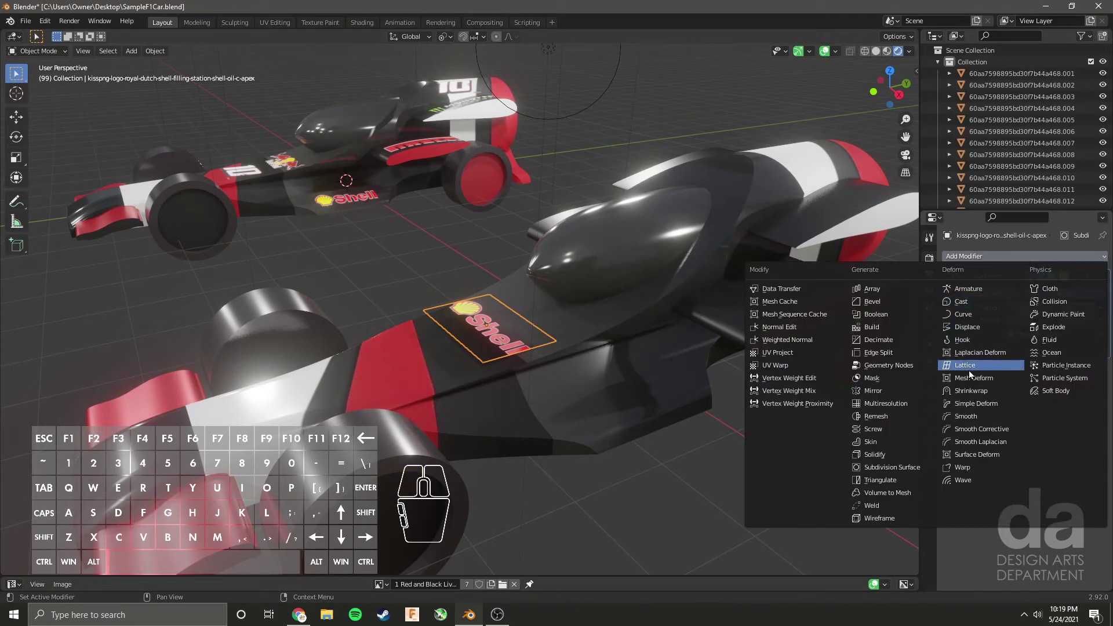
click(967, 392)
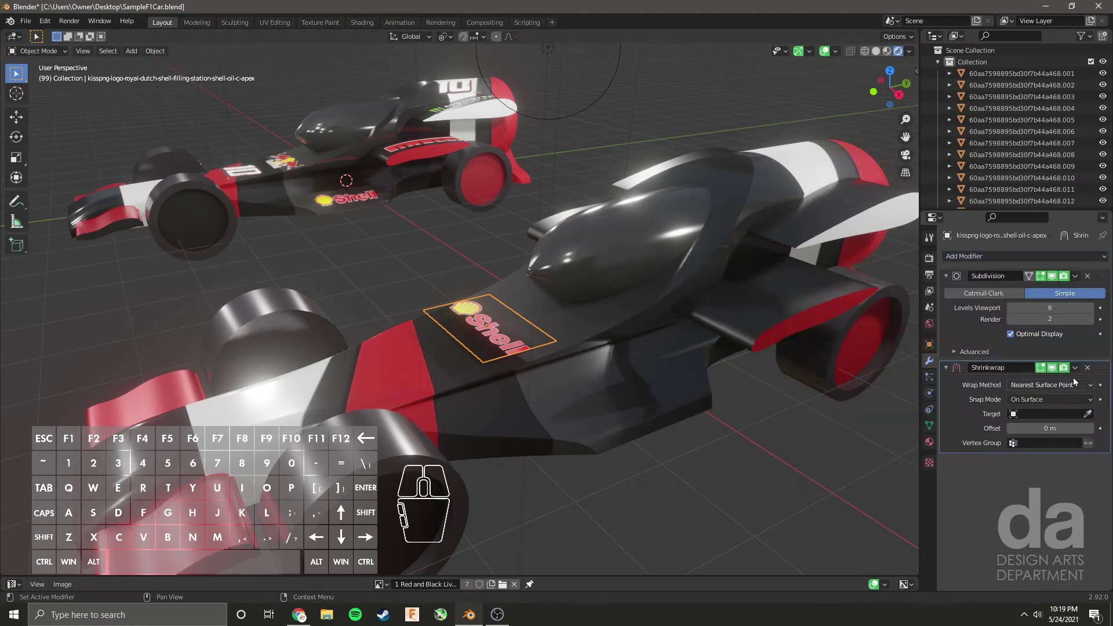
click(1088, 414)
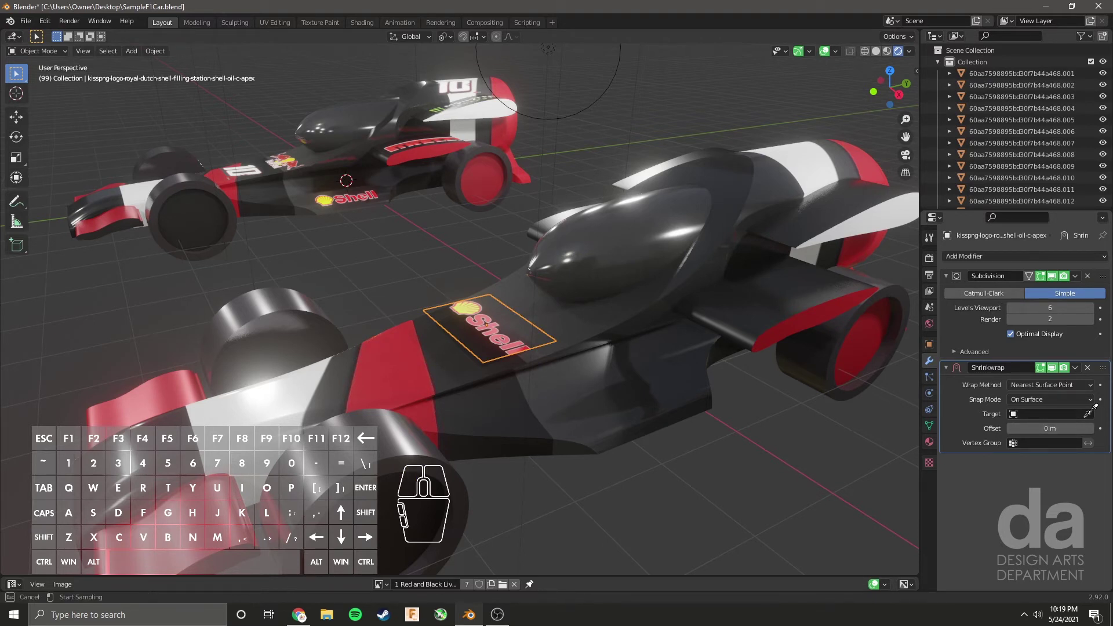
click(572, 321)
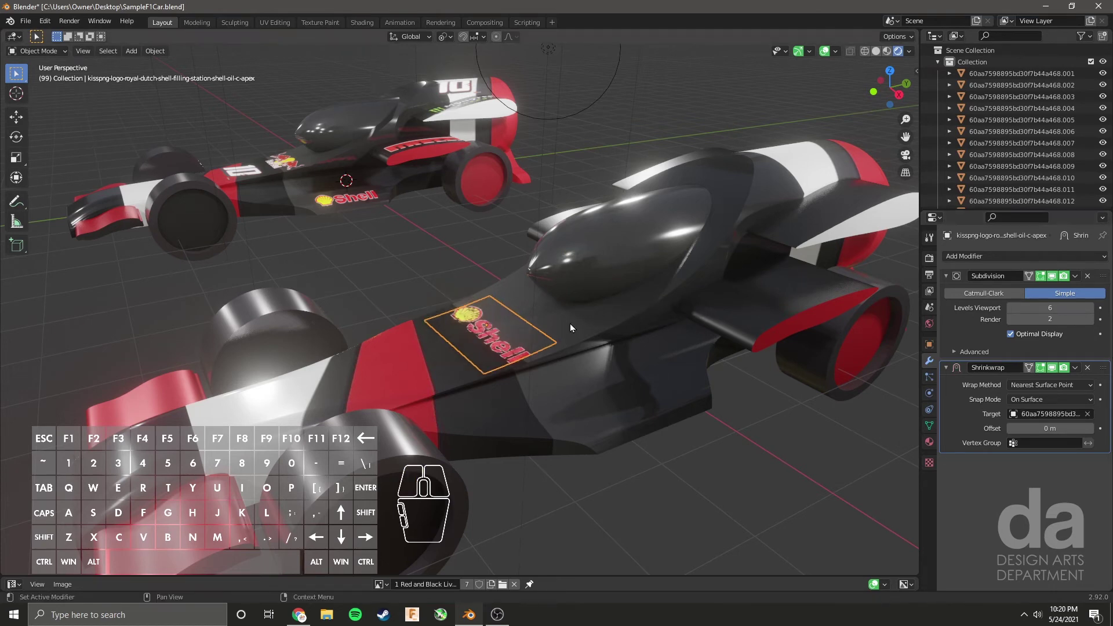
scroll(479, 349, up, 3)
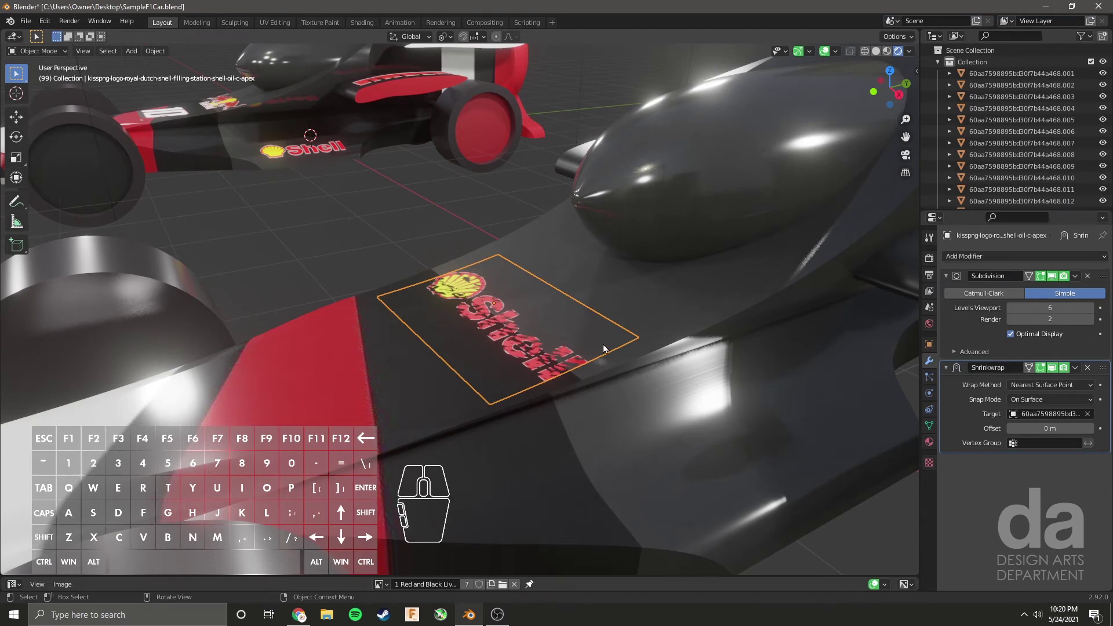
middle_drag(604, 348, 617, 380)
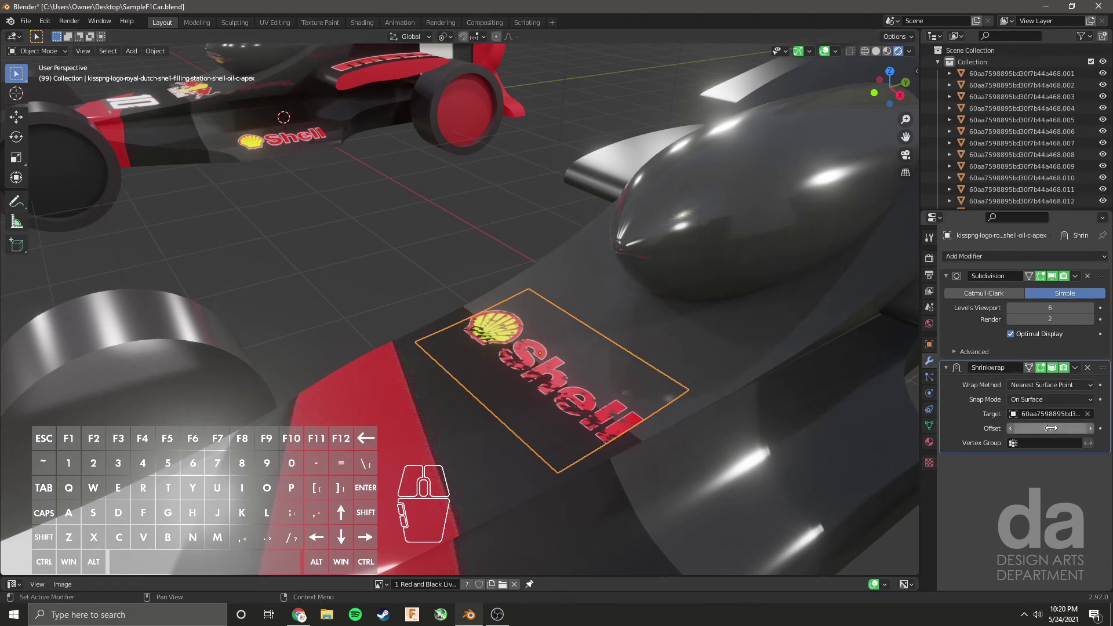
drag(1050, 428, 1050, 427)
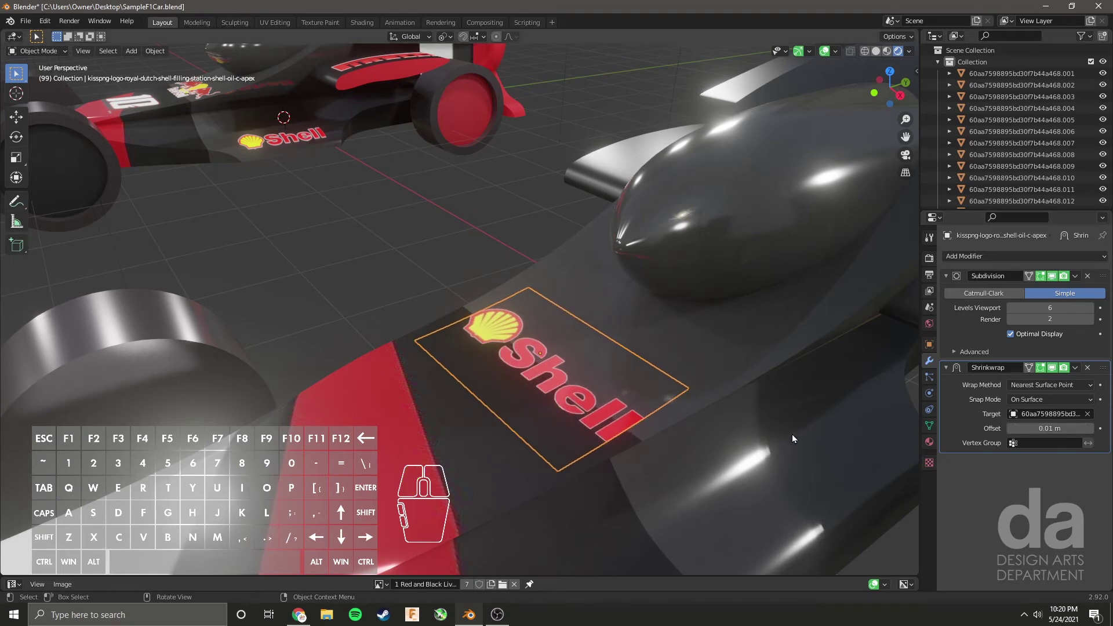
middle_drag(792, 434, 715, 501)
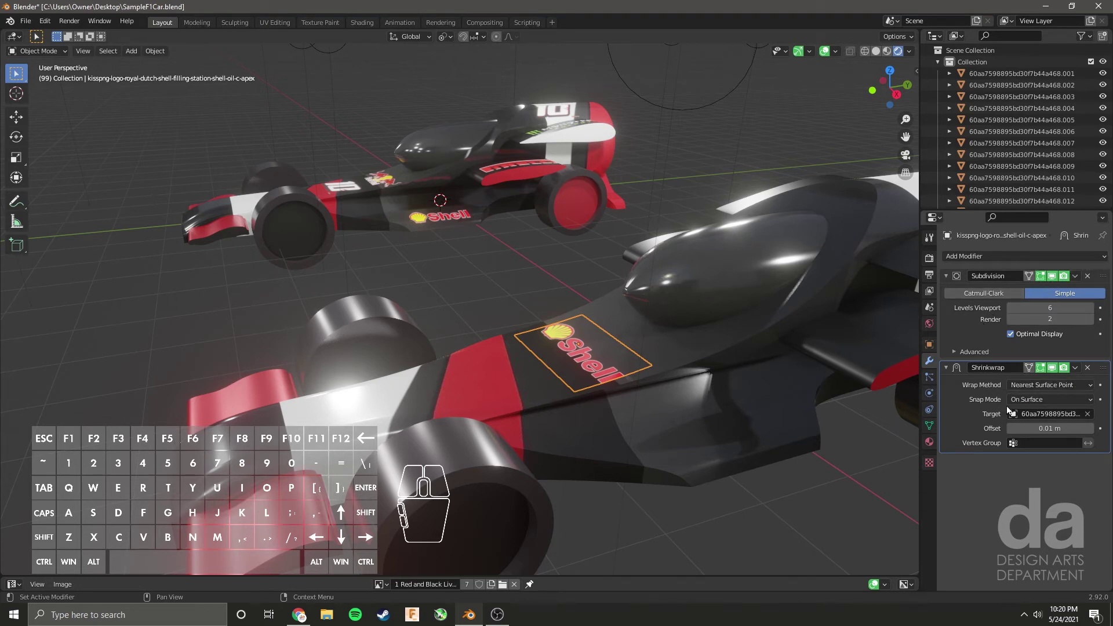
click(1076, 277)
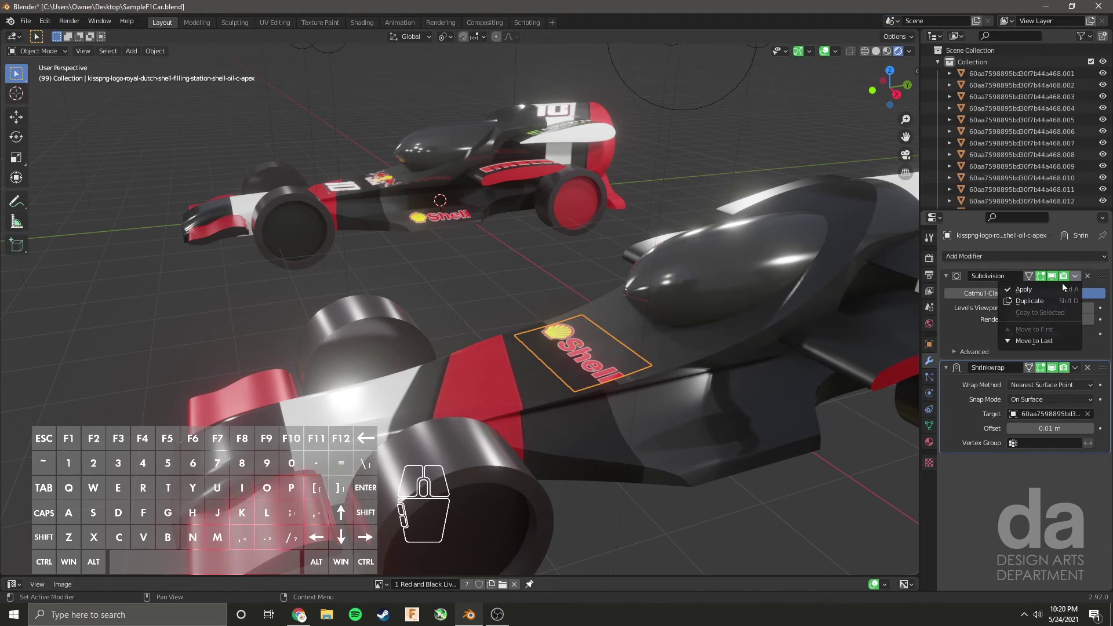
click(1049, 294)
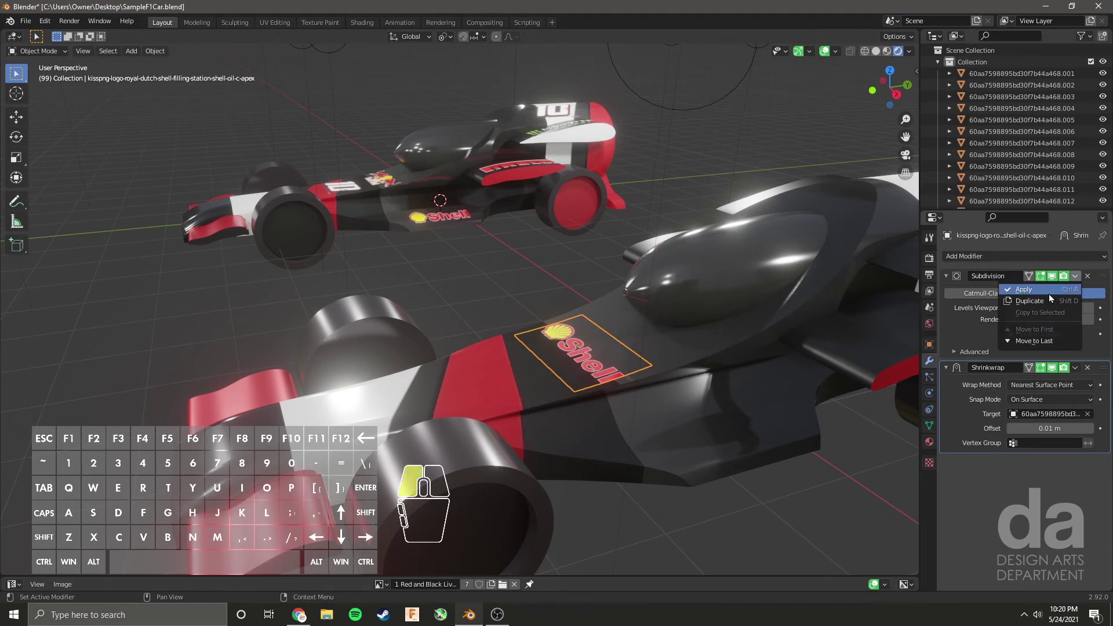
click(1076, 276)
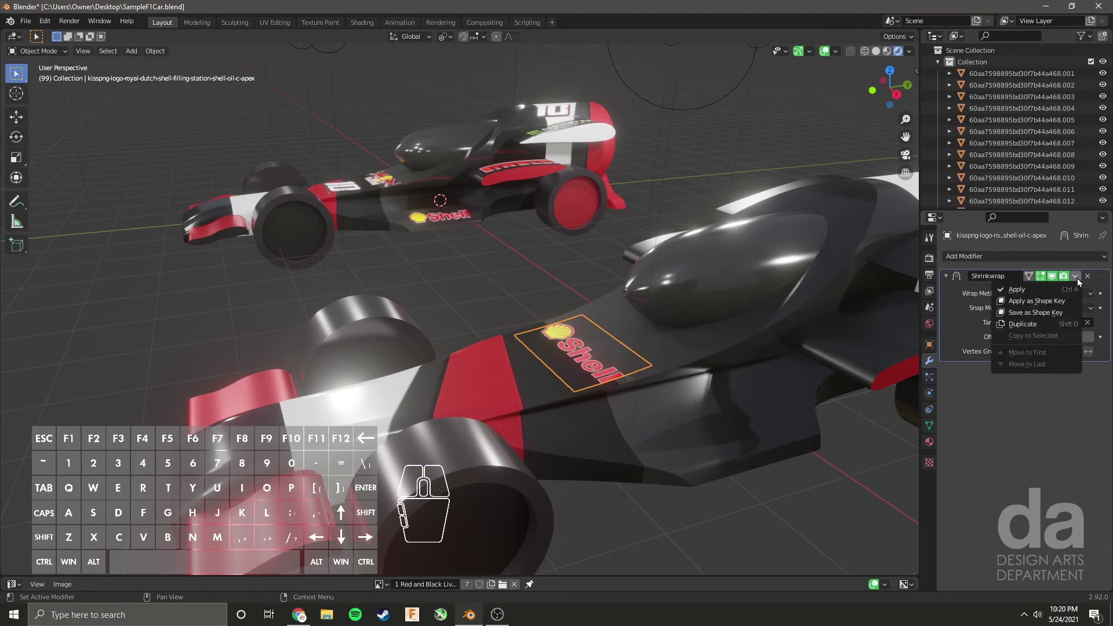
click(1064, 290)
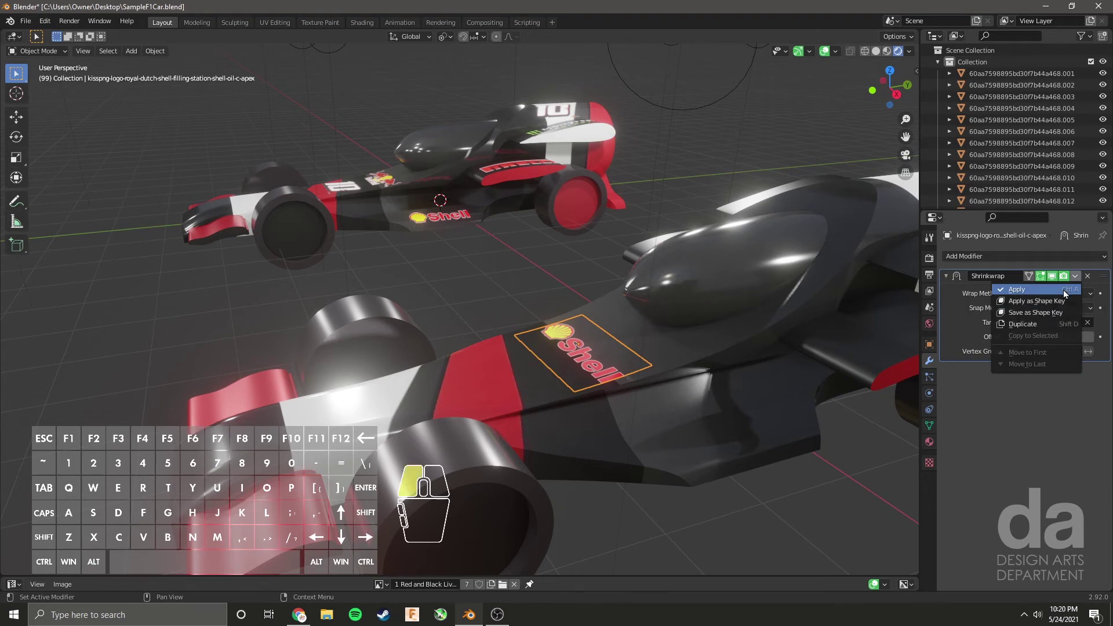
key(y)
middle_drag(708, 421, 632, 416)
key(ctrl+z)
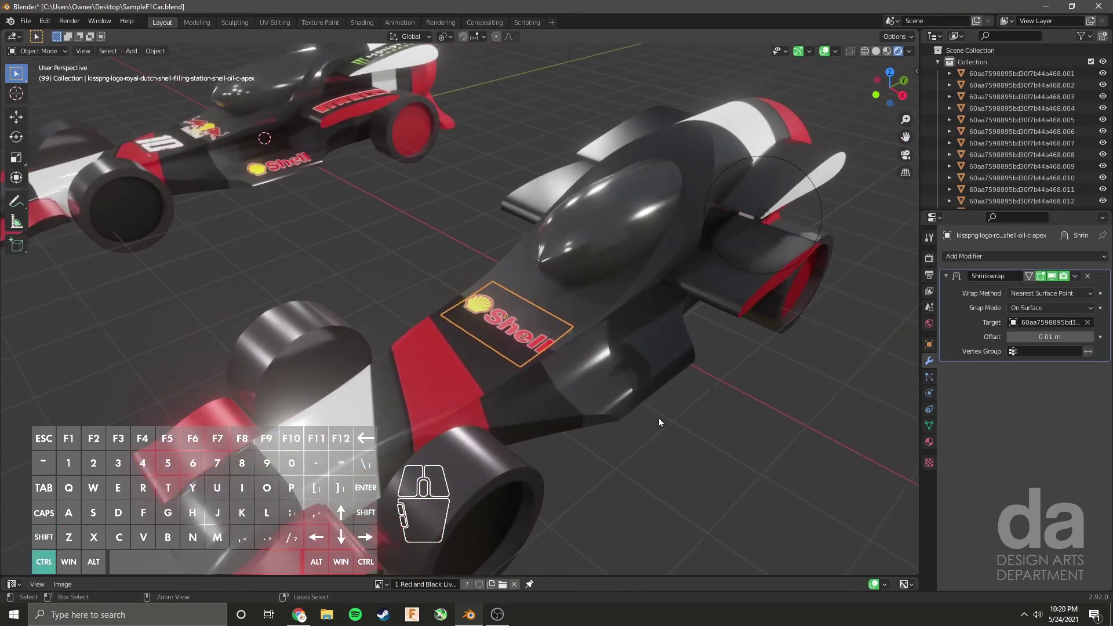
key(ctrl+z)
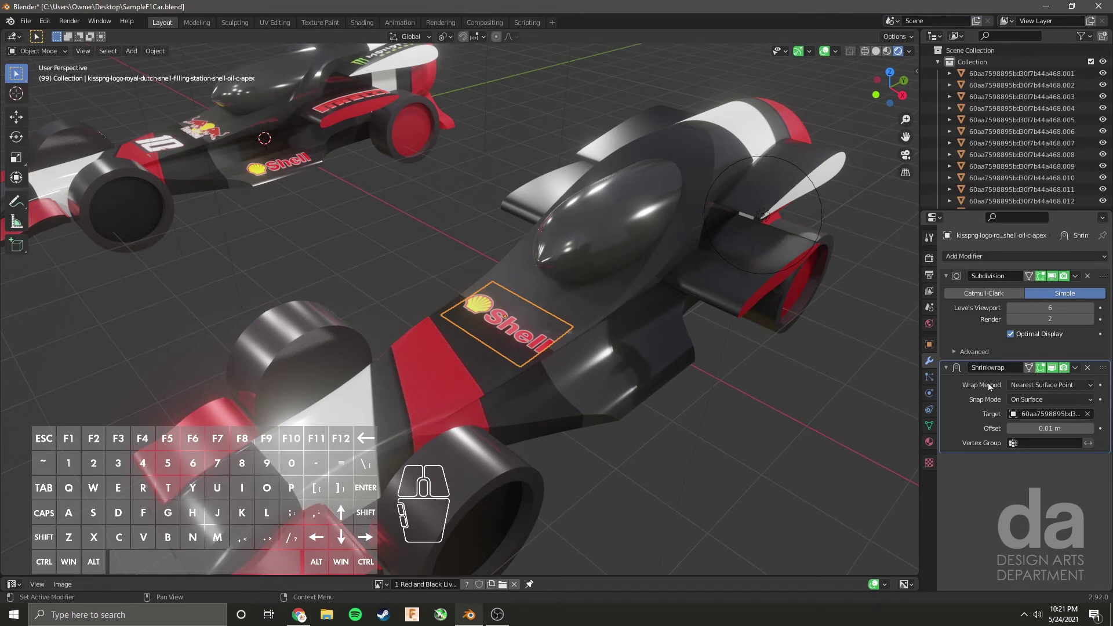
click(1032, 256)
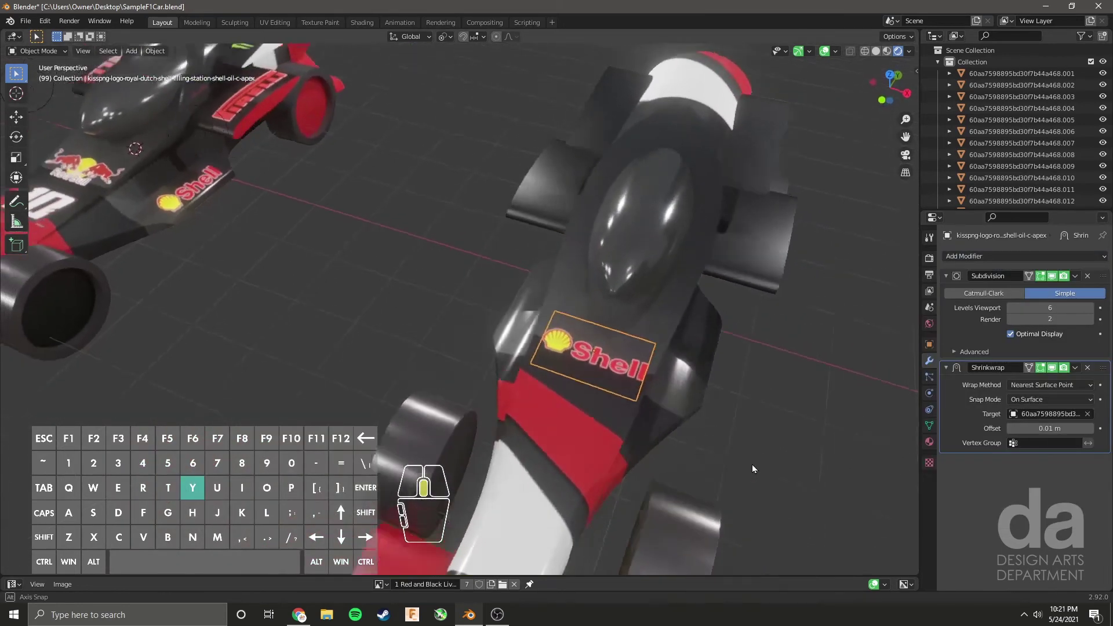
middle_drag(753, 464, 735, 442)
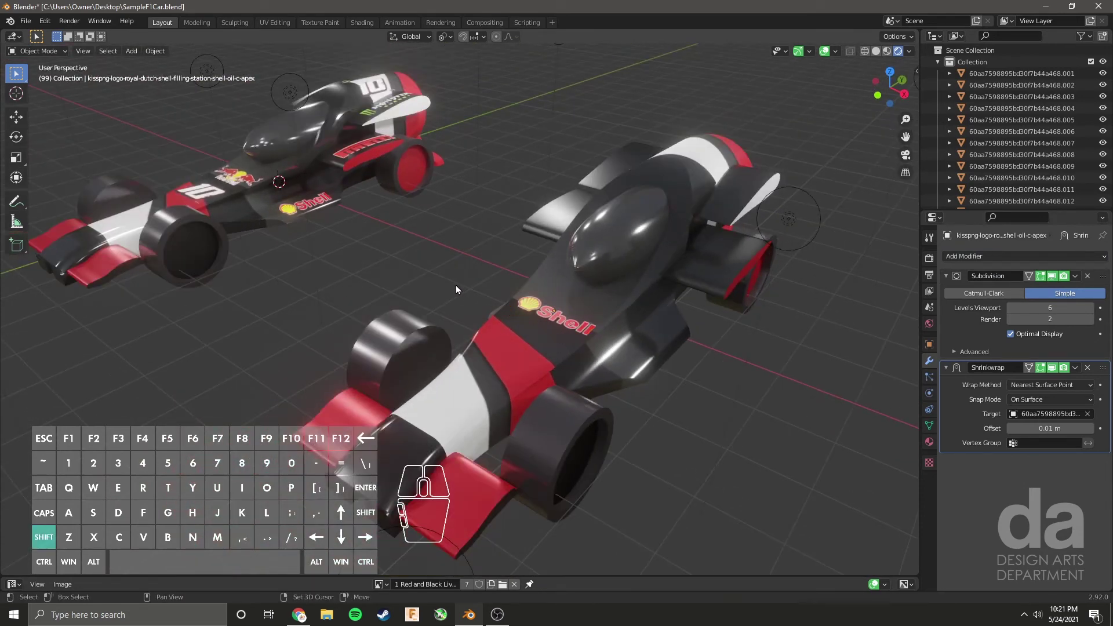
Step: Import the Red Bull logo image as a plane
key(shift+a)
mouse_move(456, 286)
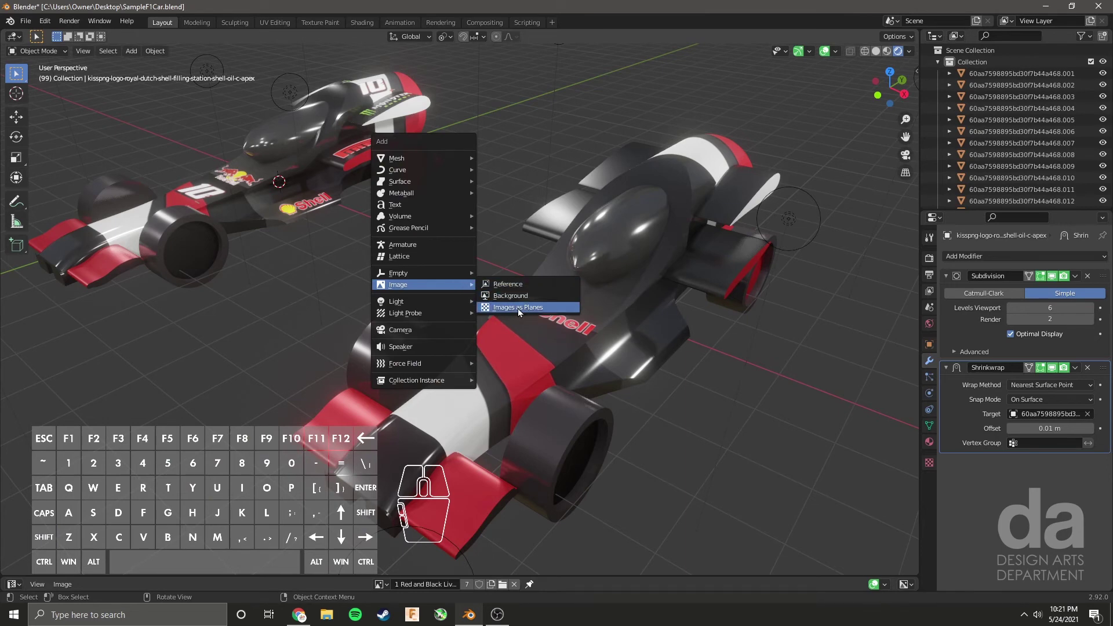
click(517, 307)
scroll(454, 339, down, 5)
double_click(453, 307)
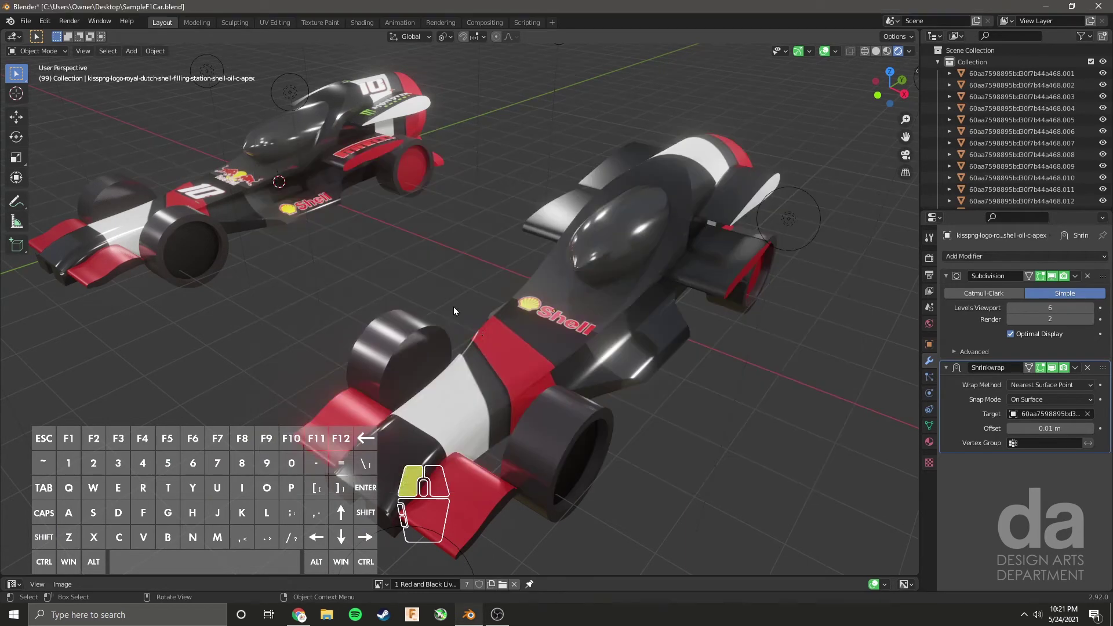
Step: Move the Red Bull plane beside and above the car, and rotate it 90° around Z
key(g)
key(x)
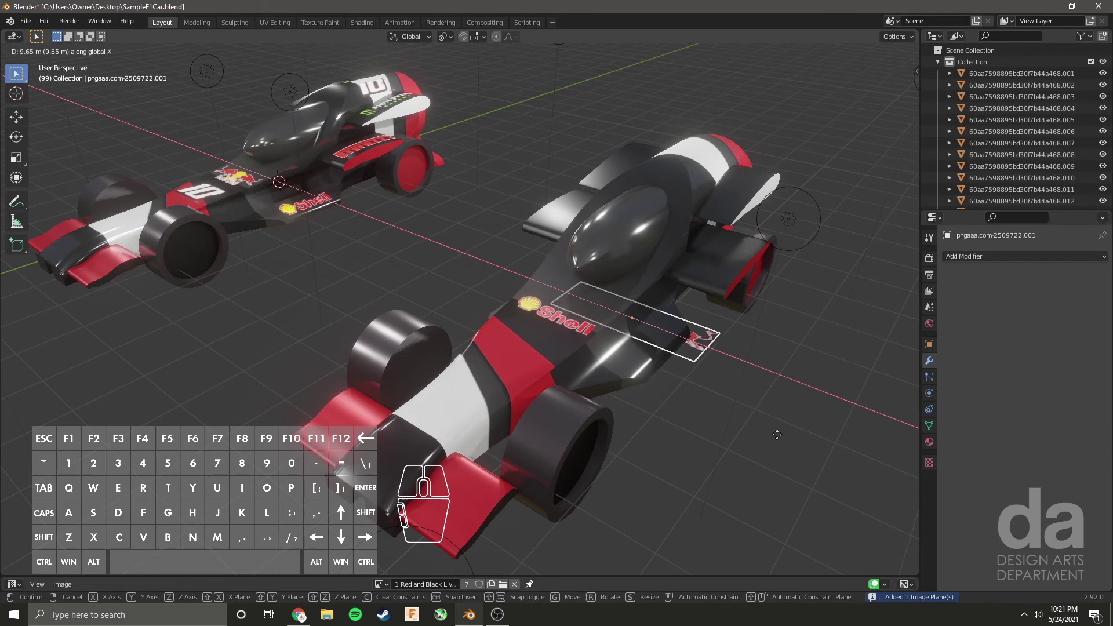
click(871, 483)
key(y)
middle_drag(872, 482, 819, 421)
key(g)
key(z)
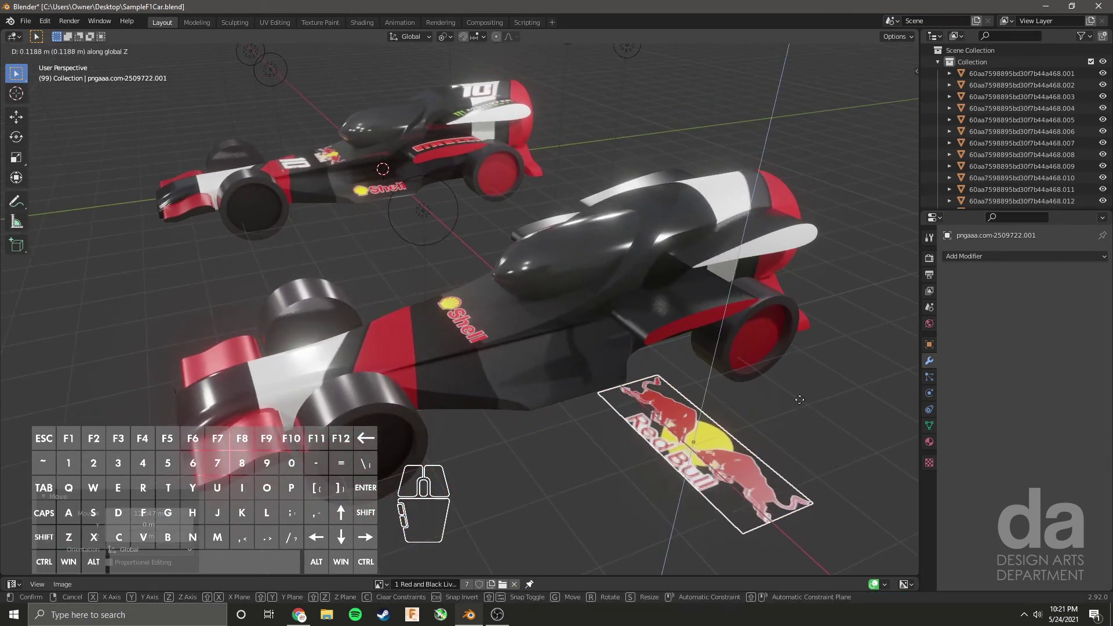
click(816, 282)
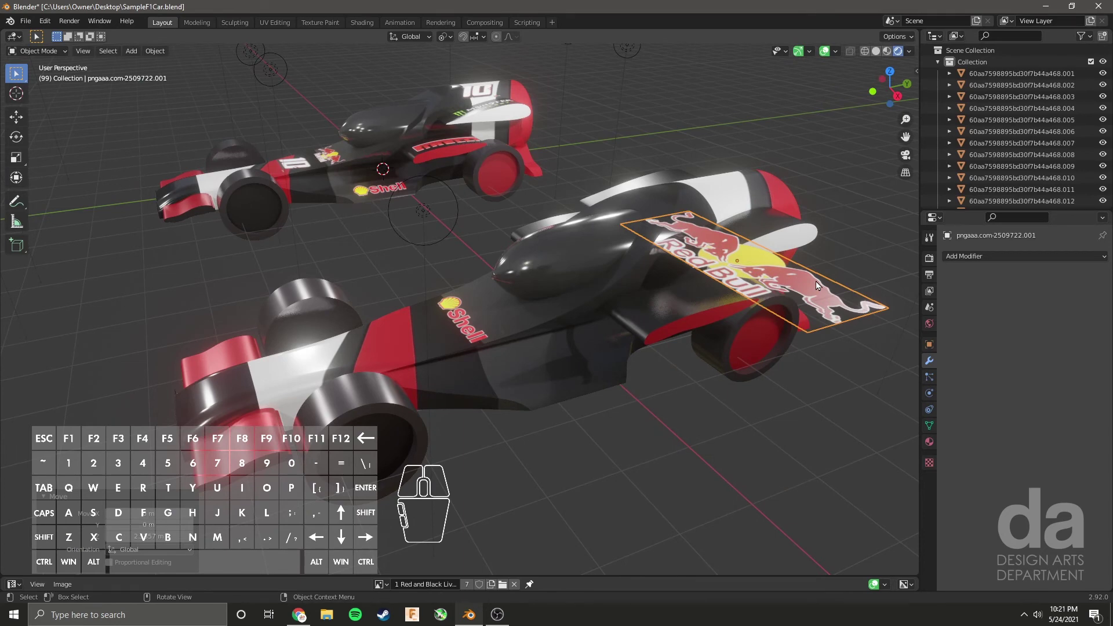
text(r90z)
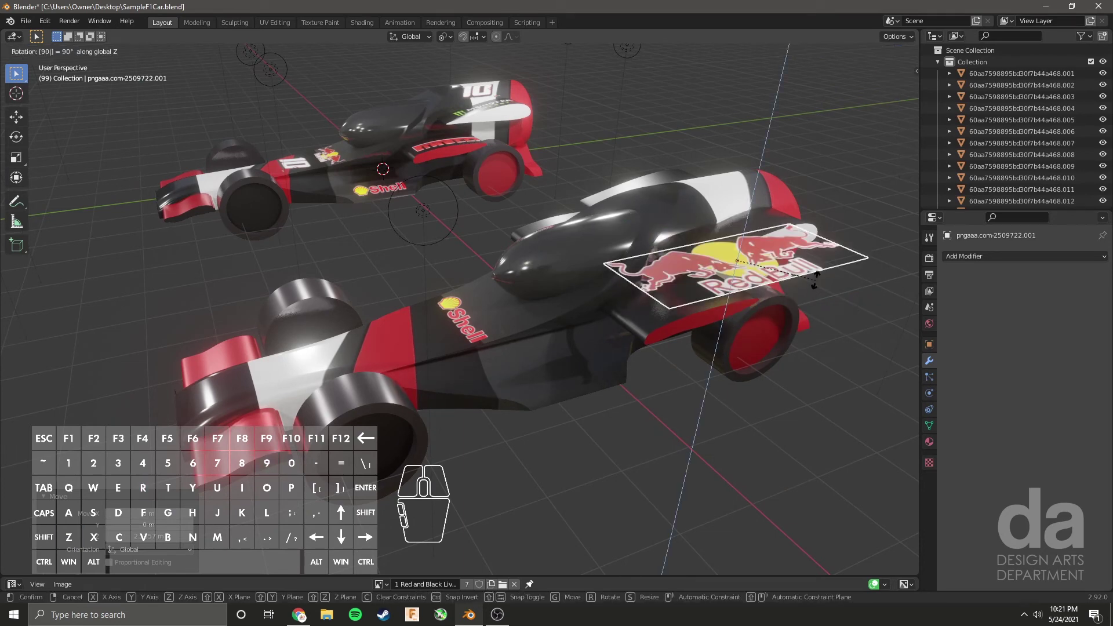
key(Return)
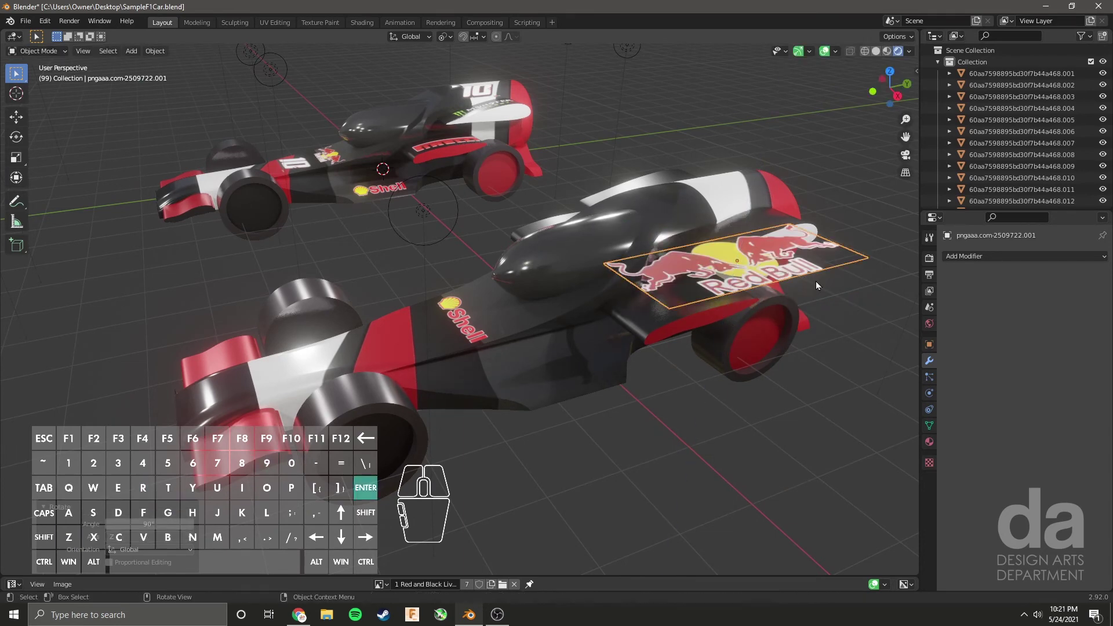
Step: In Top view, shrink the Red Bull plane to about half and move it over the sidepod
click(890, 71)
key(s)
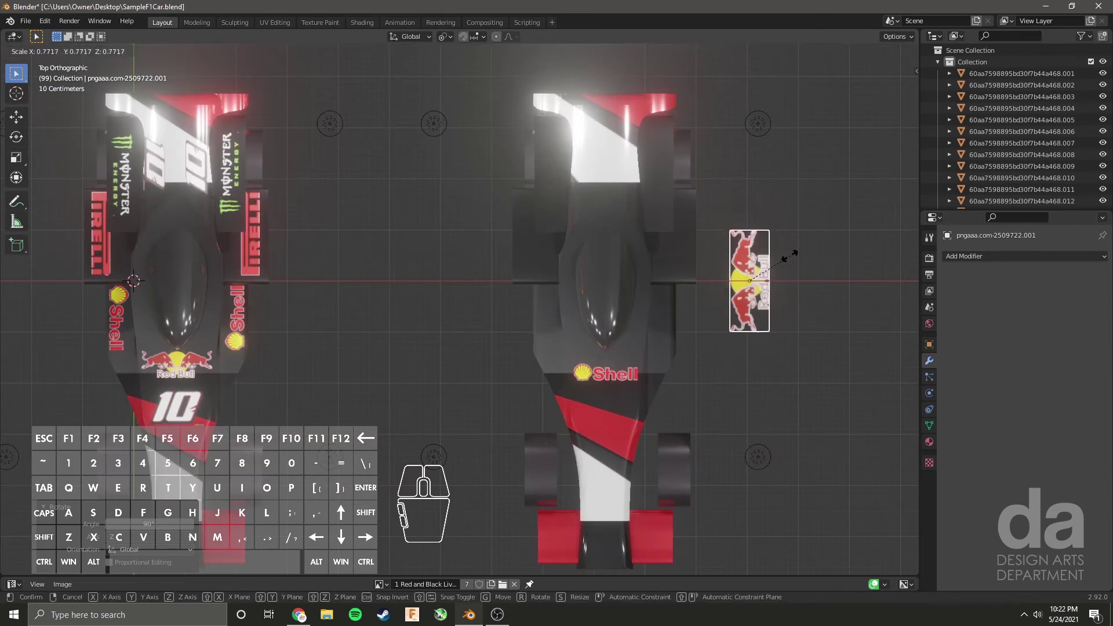
click(787, 268)
key(g)
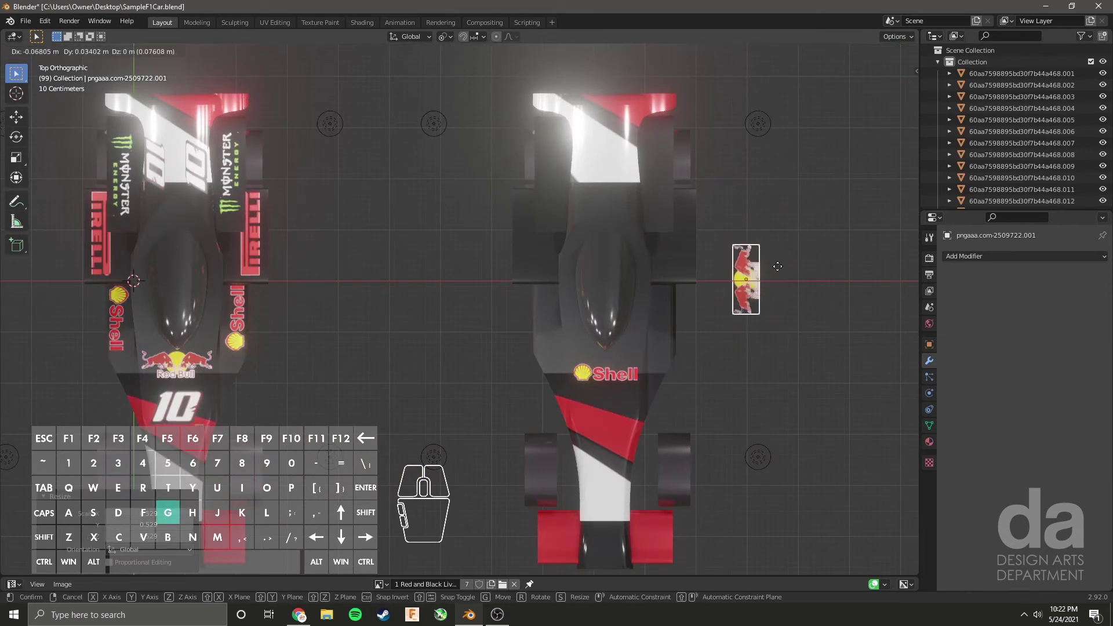
click(712, 226)
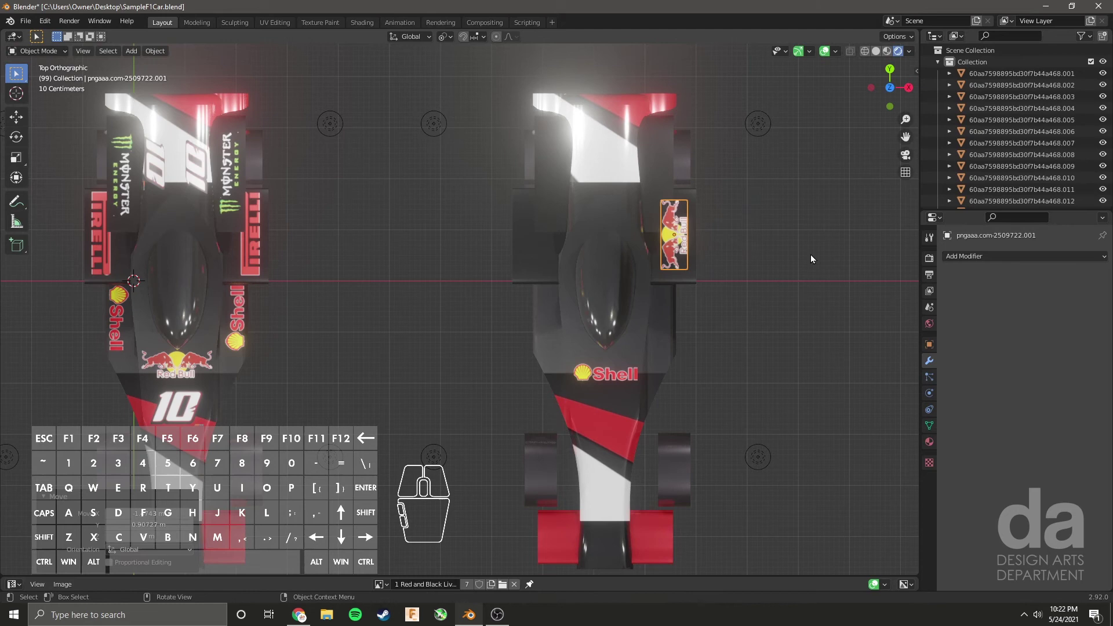
Step: Lower the Red Bull plane along Z onto the sidepod
middle_drag(810, 255, 702, 215)
key(g)
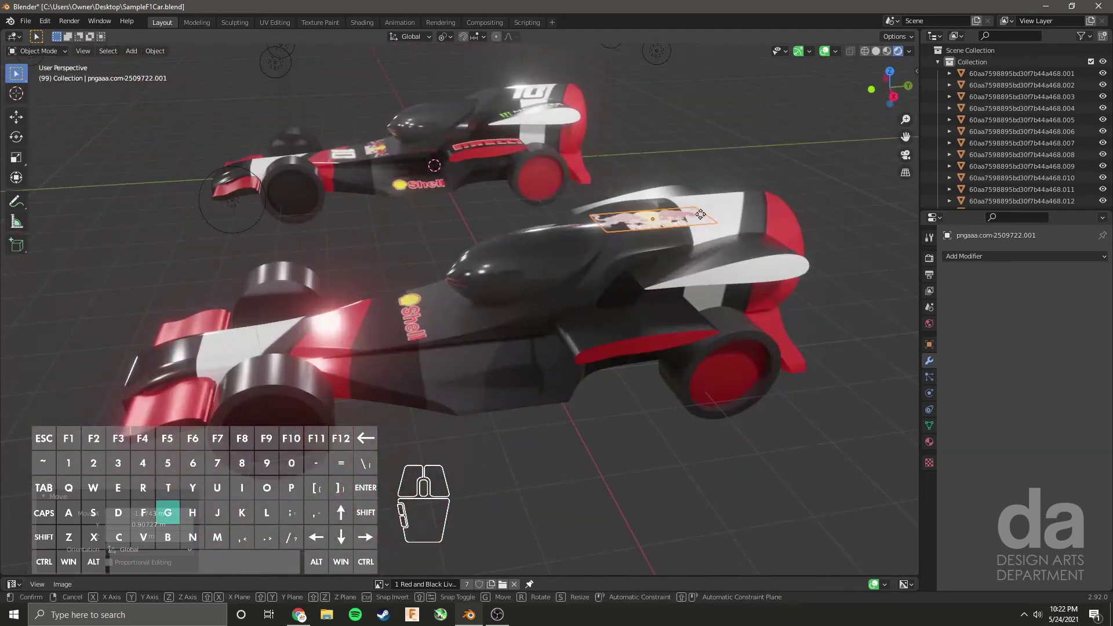
key(z)
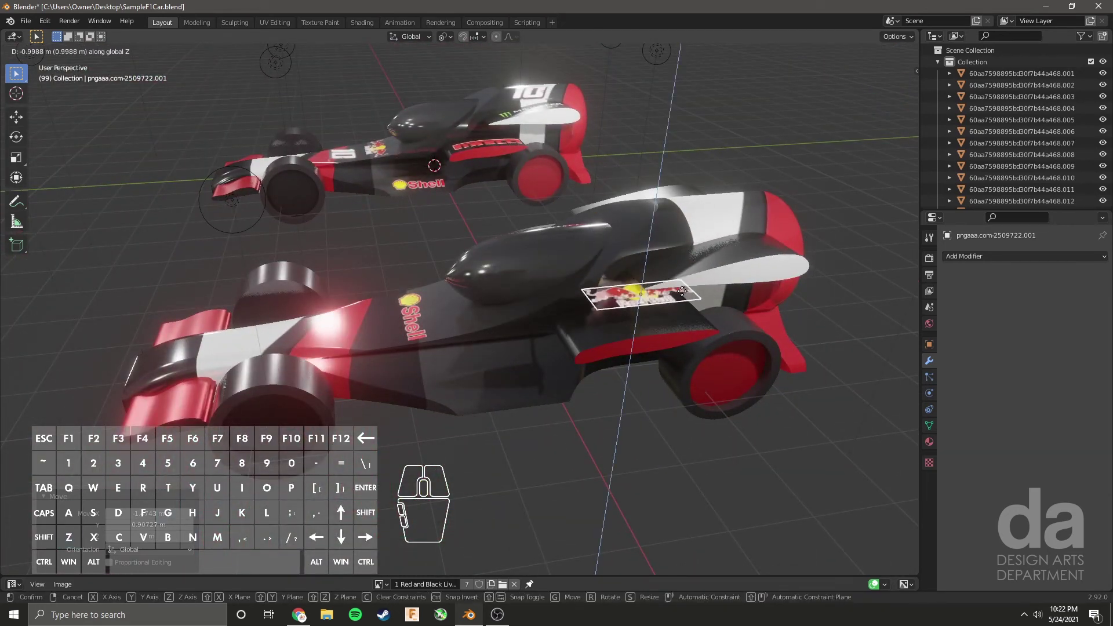
click(681, 308)
middle_drag(682, 308, 771, 307)
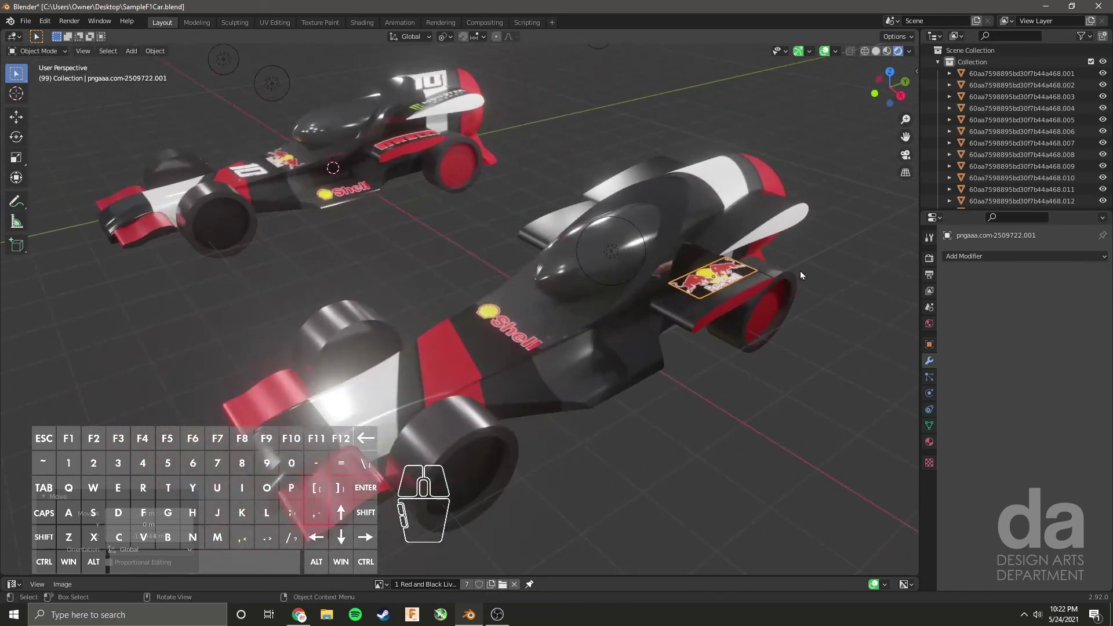
Step: Add a Subdivision Surface modifier to the Red Bull decal, set to Simple with viewport level 6
click(983, 259)
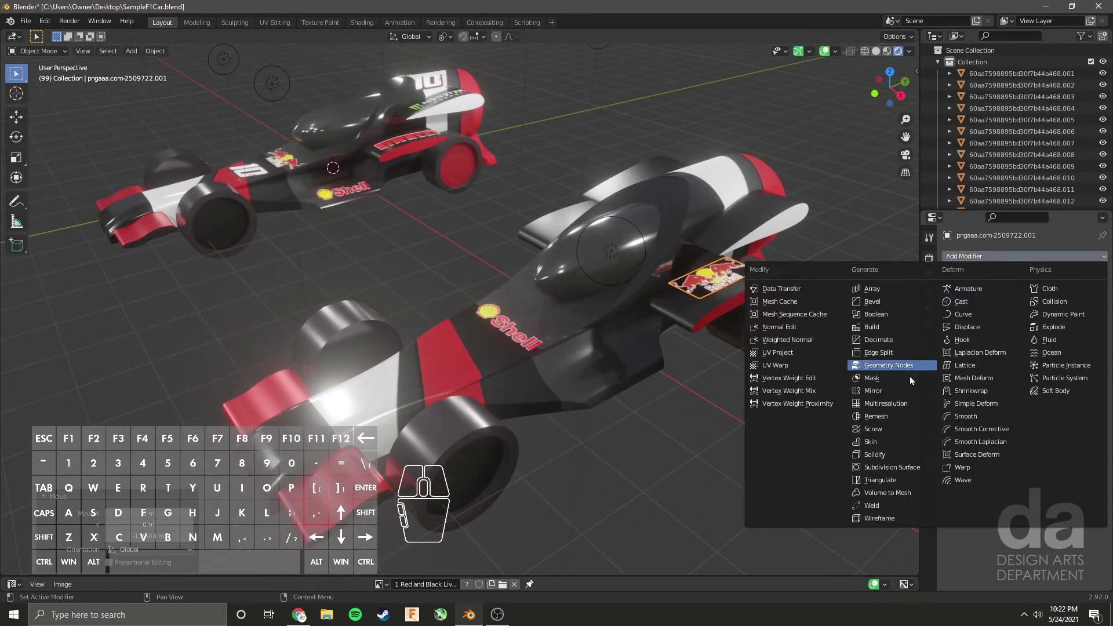
click(892, 468)
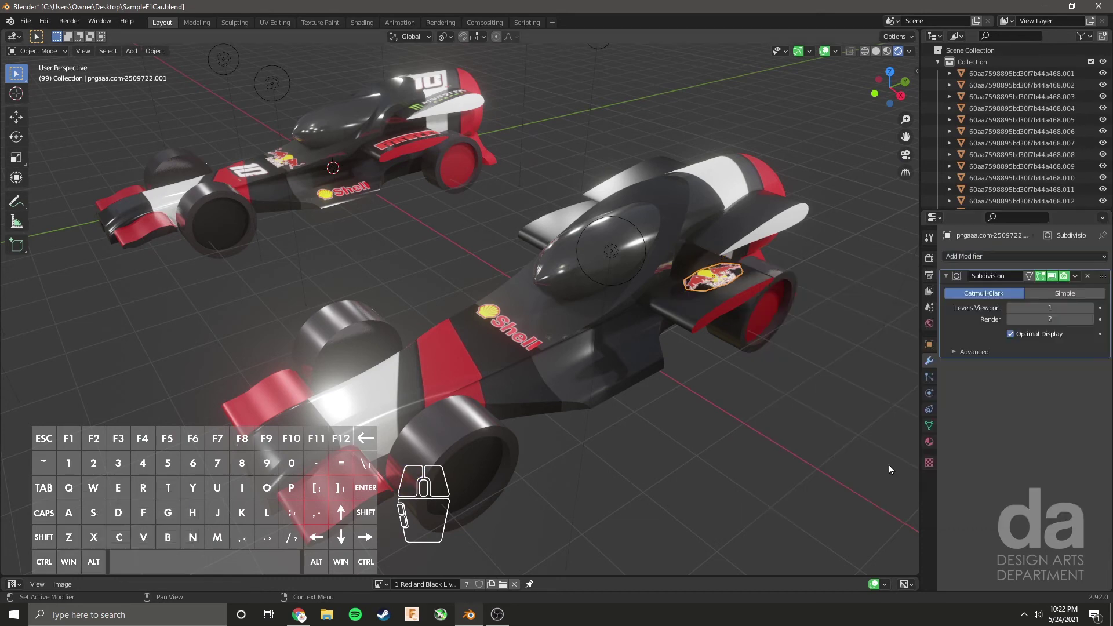
click(1088, 295)
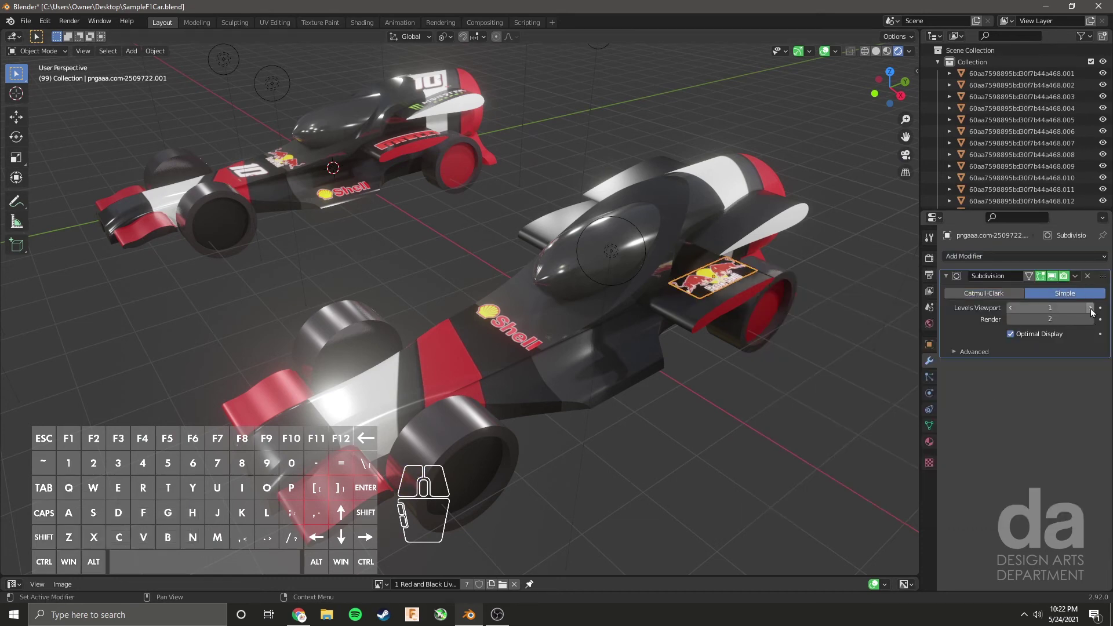
click(1091, 312)
click(1091, 311)
click(1091, 312)
click(1091, 312)
click(1091, 311)
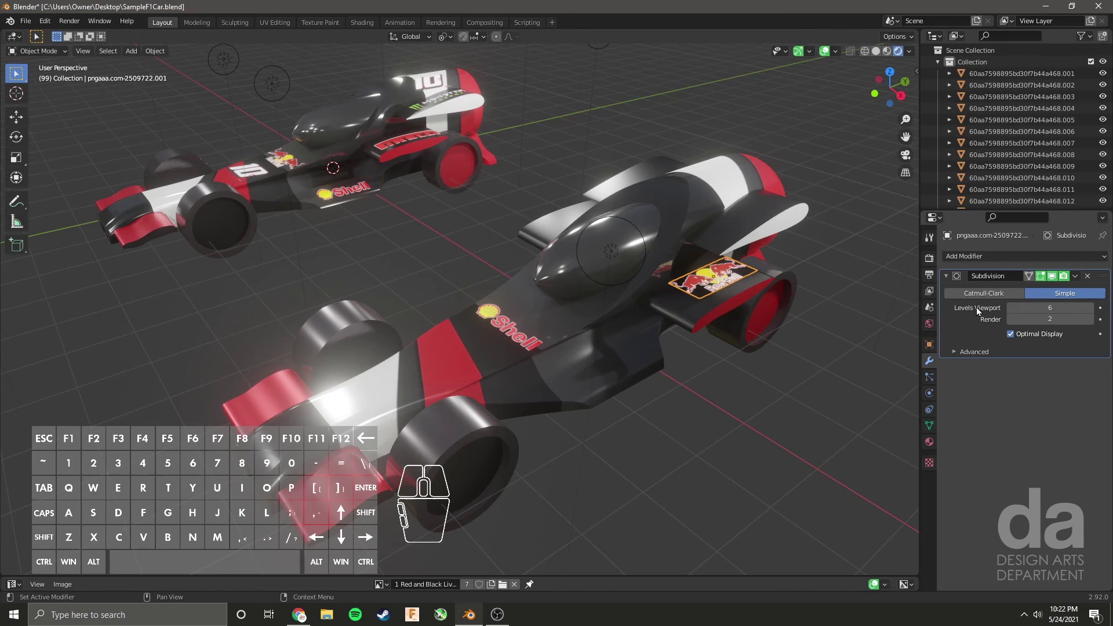
click(990, 294)
click(1056, 295)
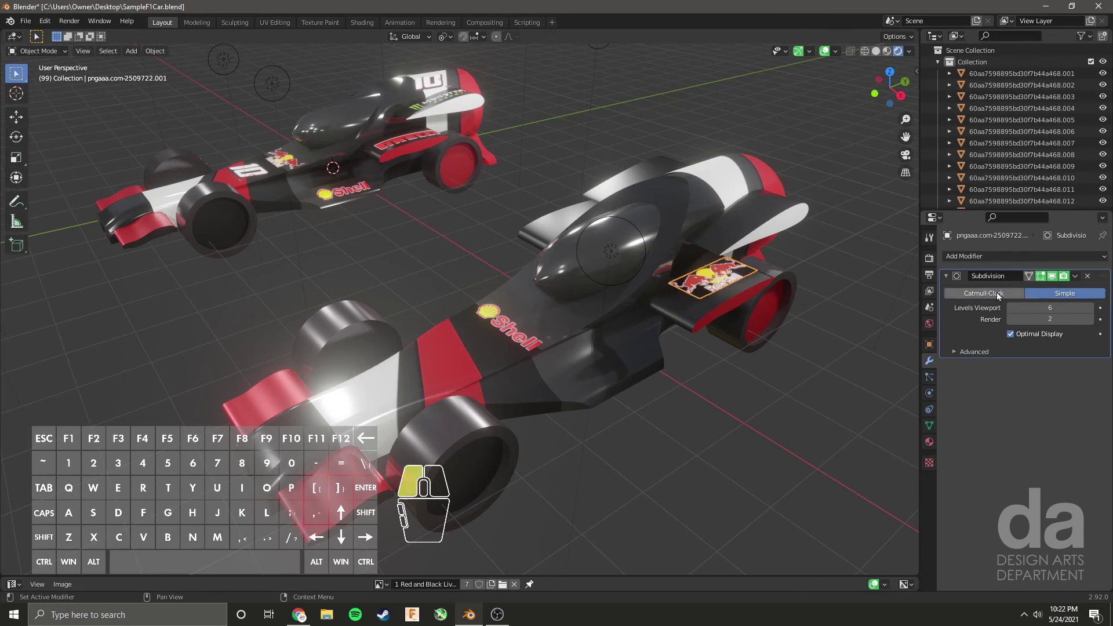
click(997, 293)
click(1056, 295)
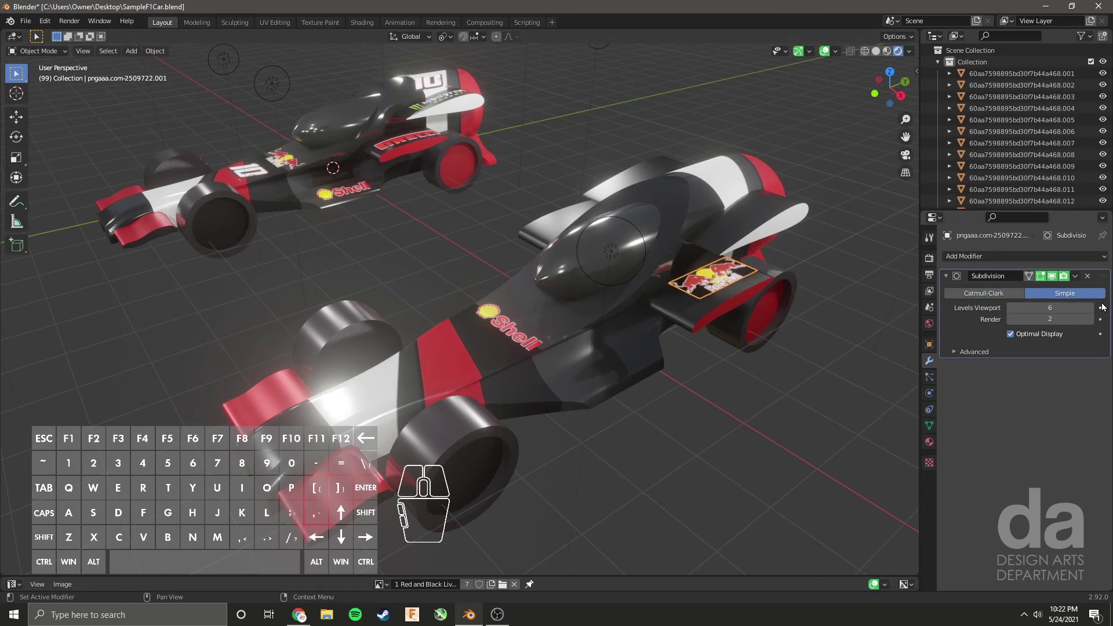
Step: Add a Shrinkwrap modifier targeting the car body with a 0.01 m offset
click(1034, 255)
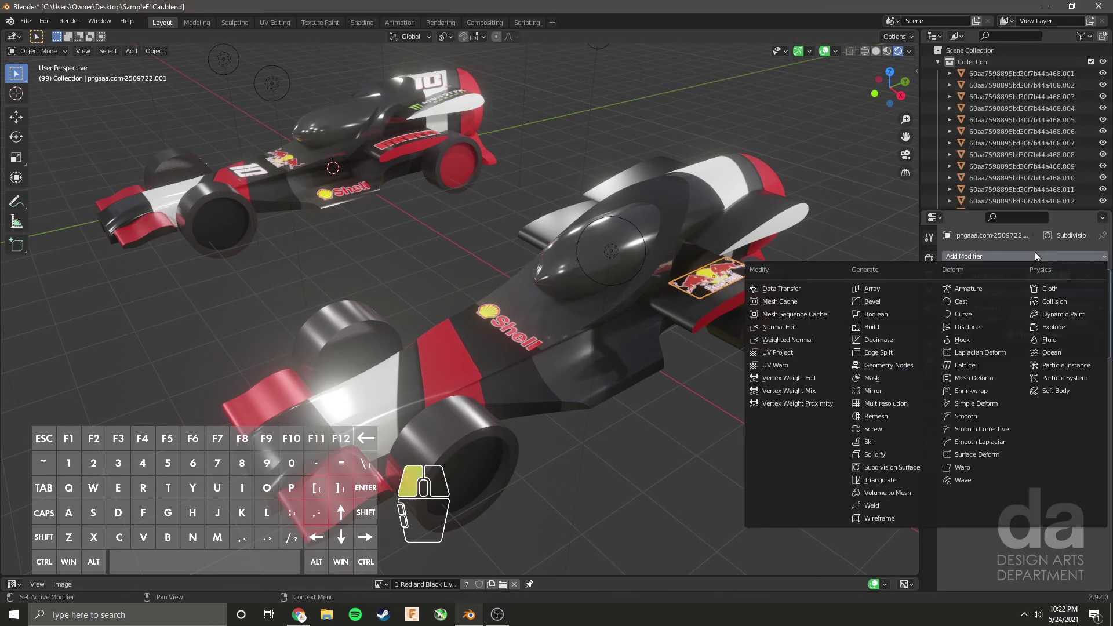
click(978, 390)
click(1088, 414)
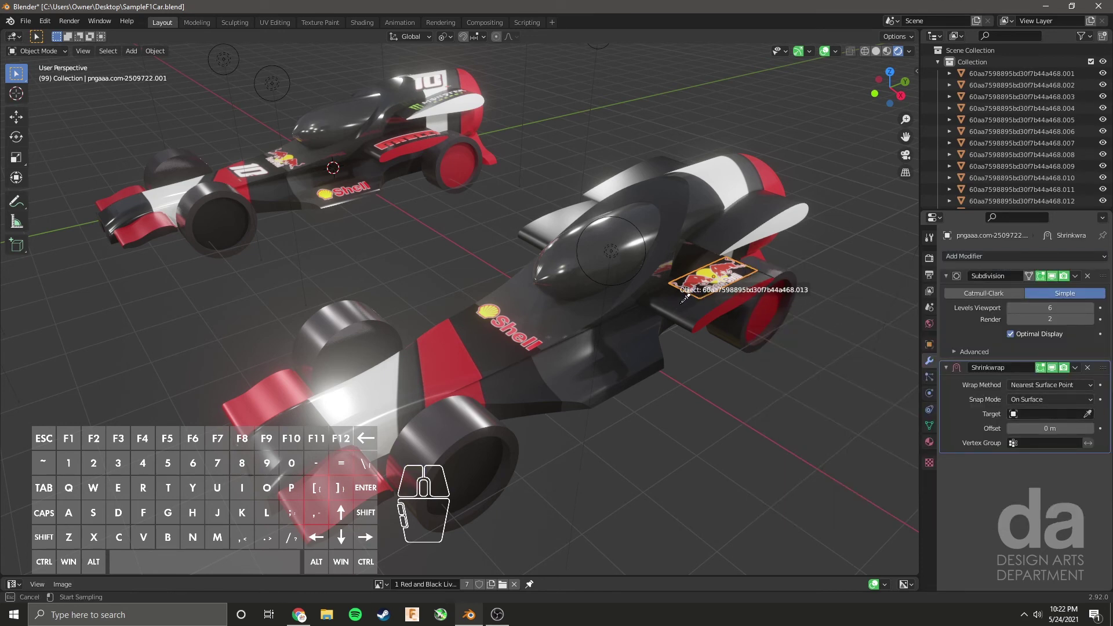
click(812, 316)
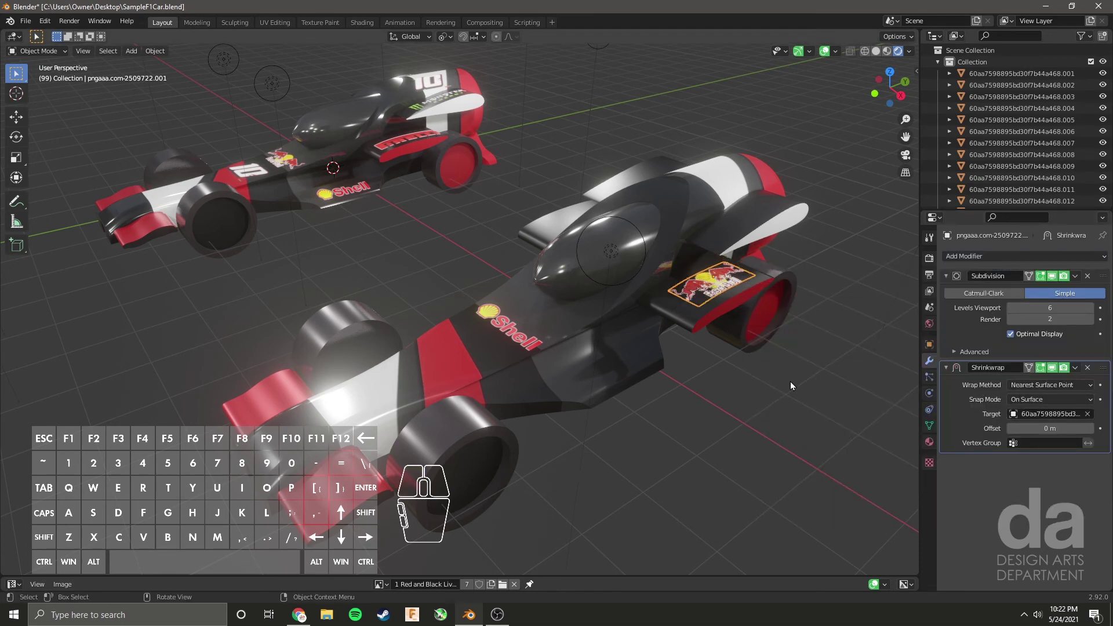
click(1050, 428)
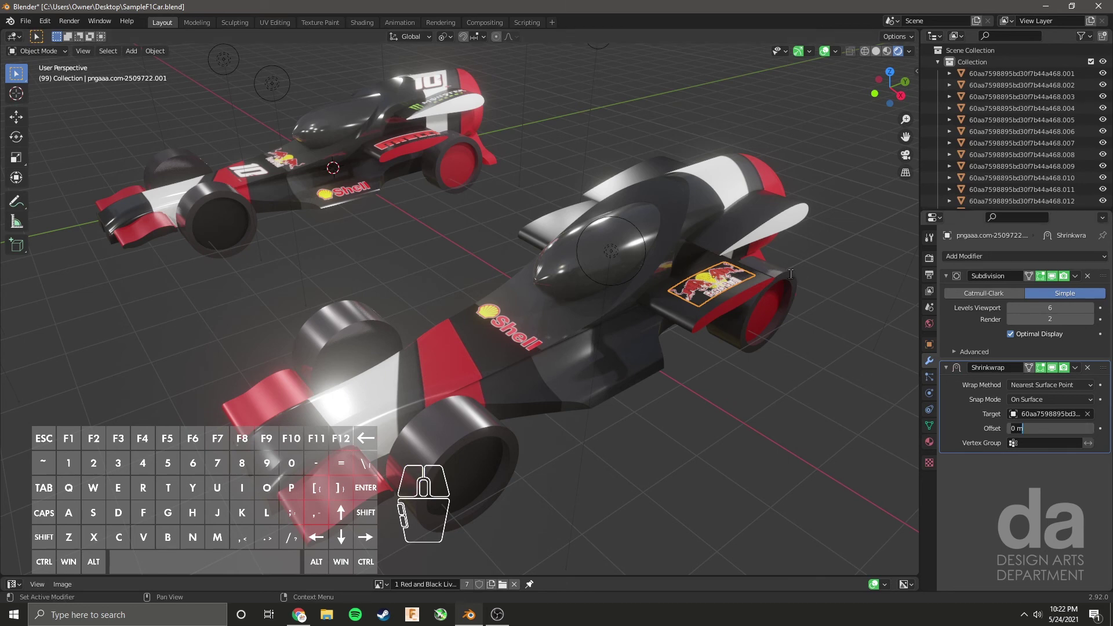
key(Return)
key(KP_Decimal)
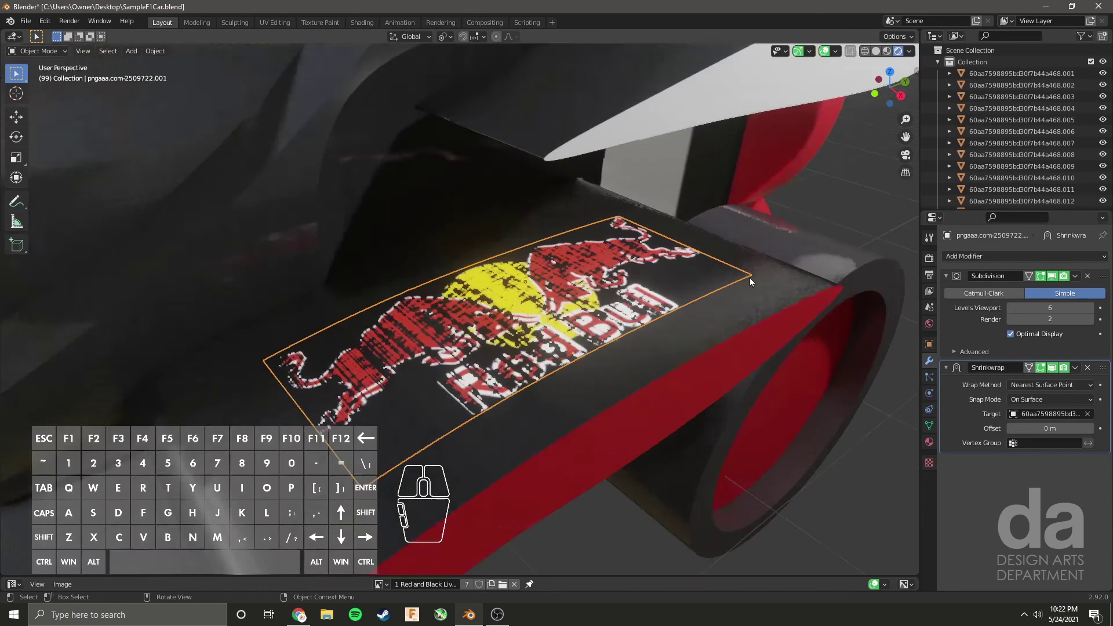
drag(1056, 423, 1053, 423)
scroll(811, 397, down, 10)
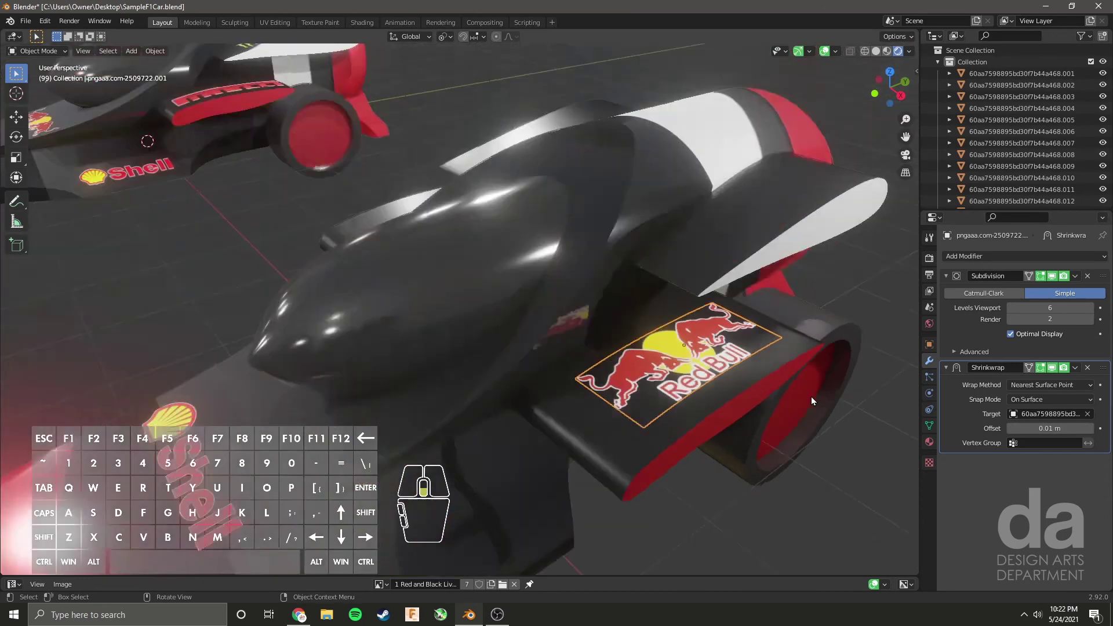
scroll(799, 393, up, 6)
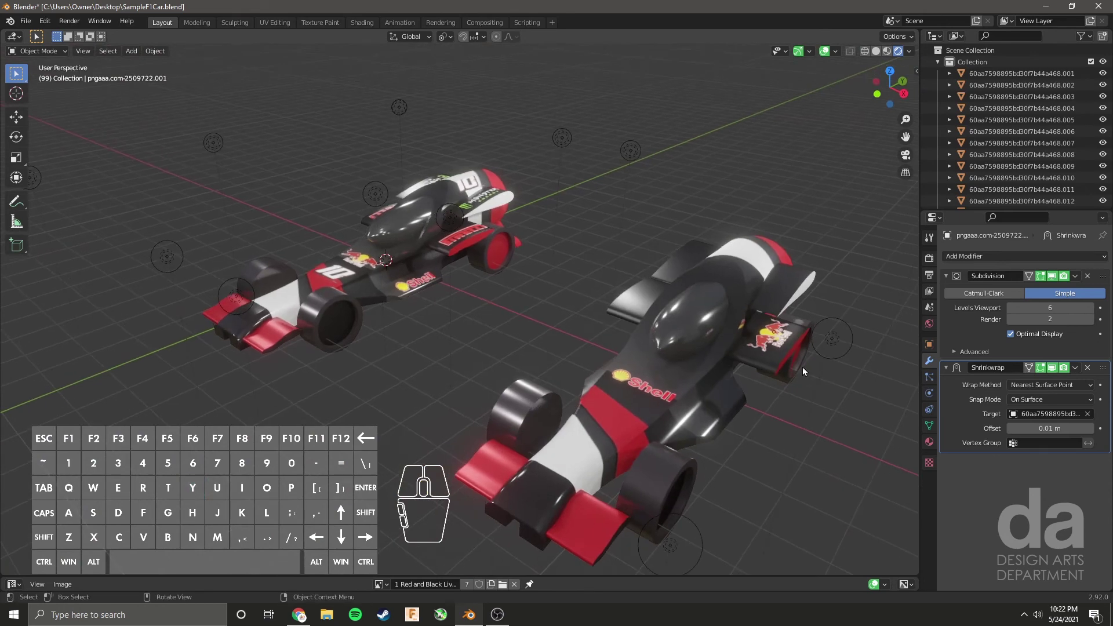
Step: Duplicate the Red Bull decal, slide it along X to the opposite sidepod, and rotate it 180° on Z
click(753, 323)
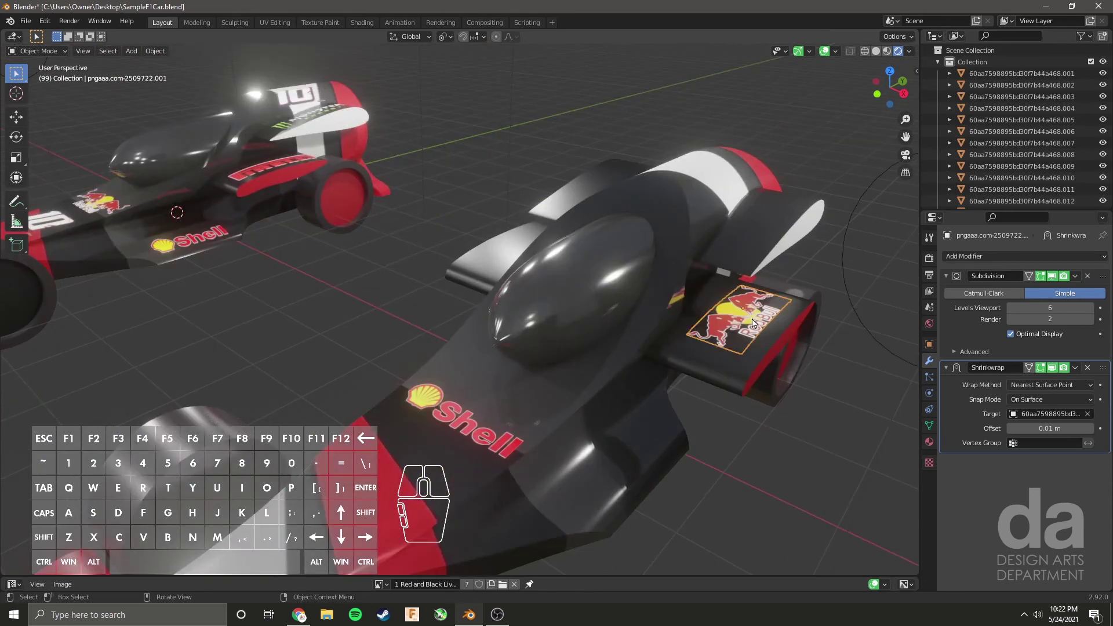
click(890, 70)
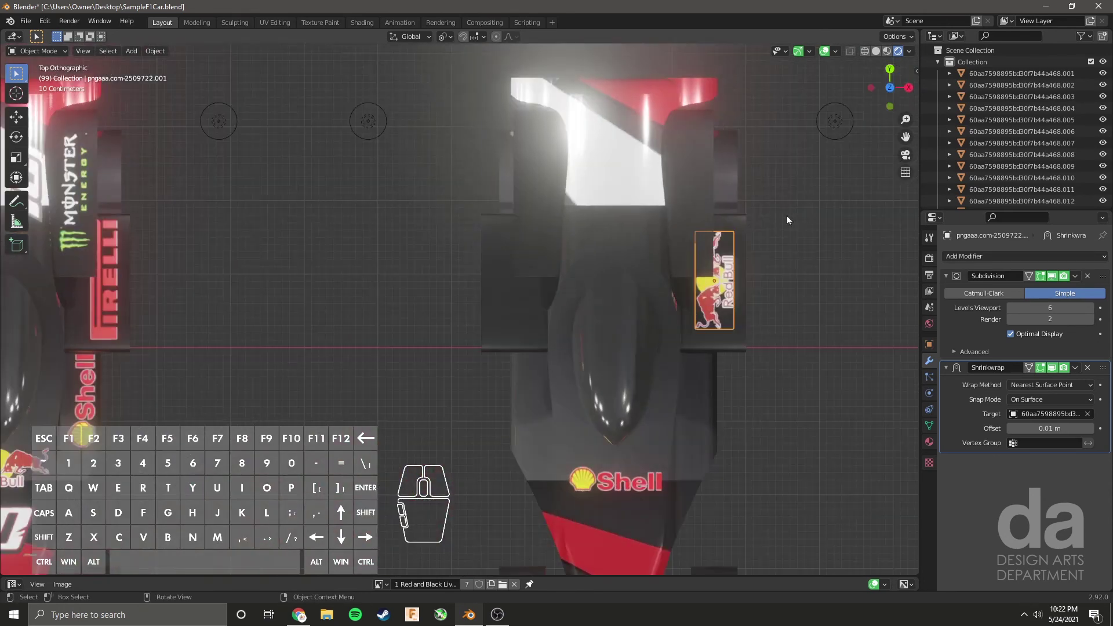
key(shift+d)
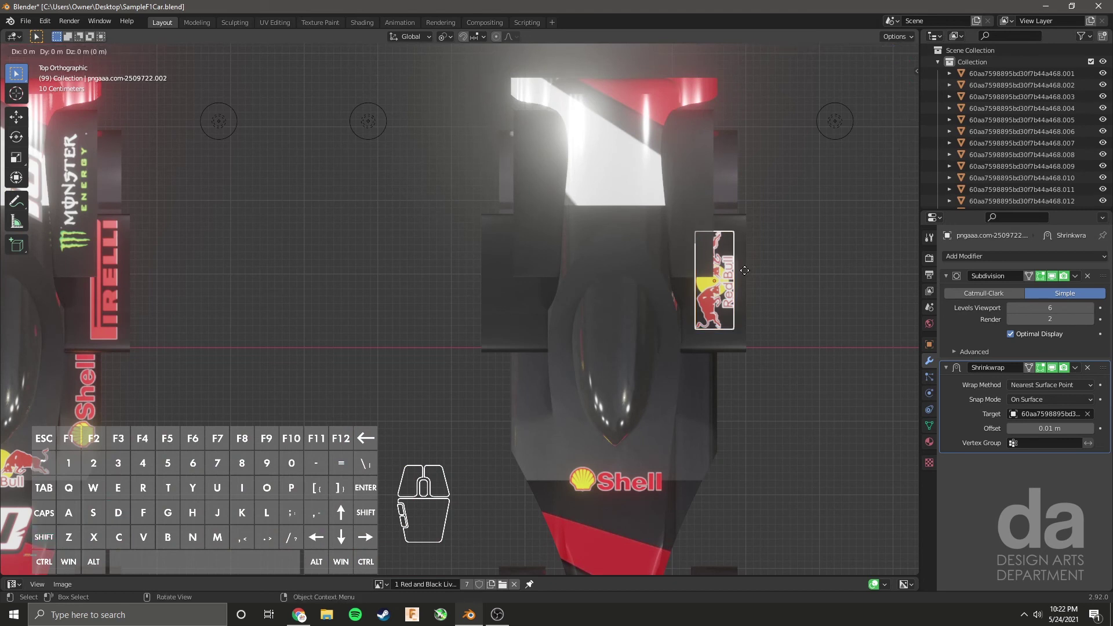
key(x)
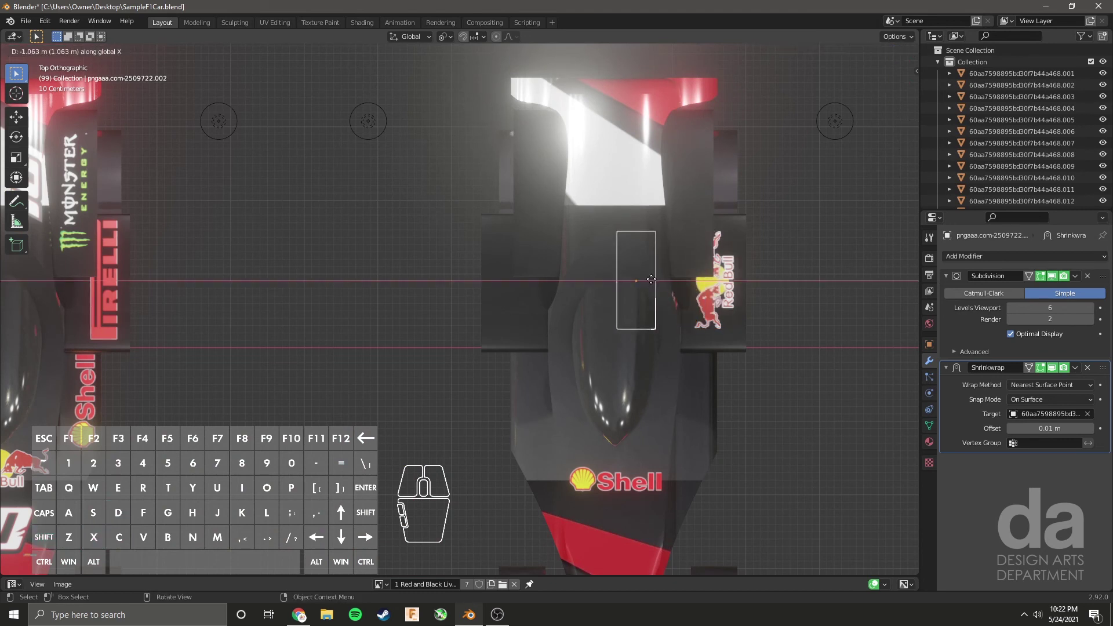
click(542, 293)
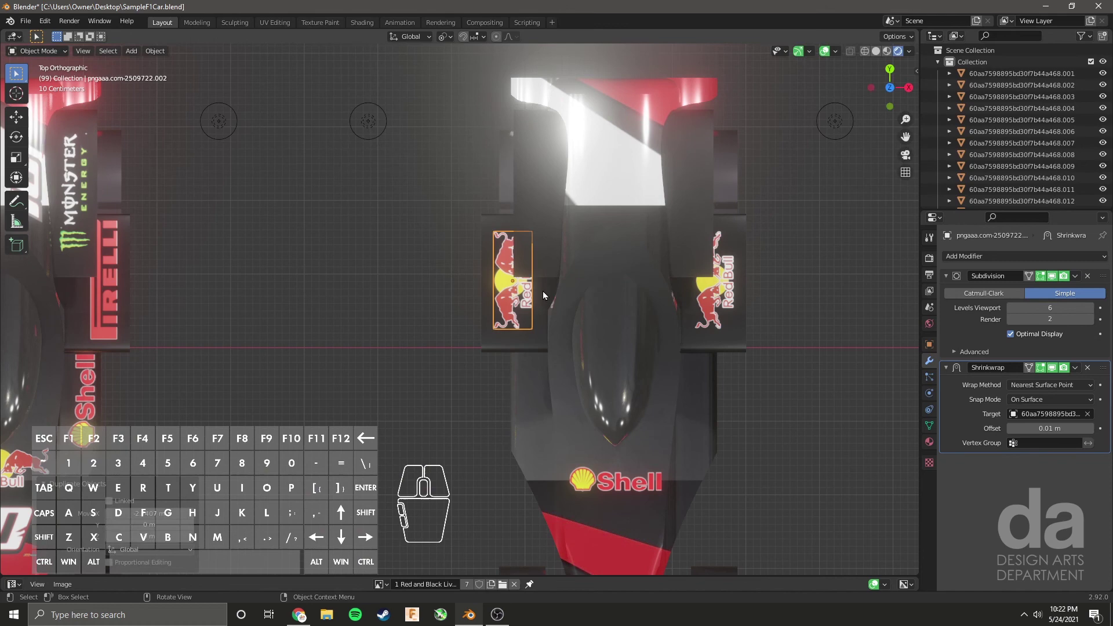
text(r180)
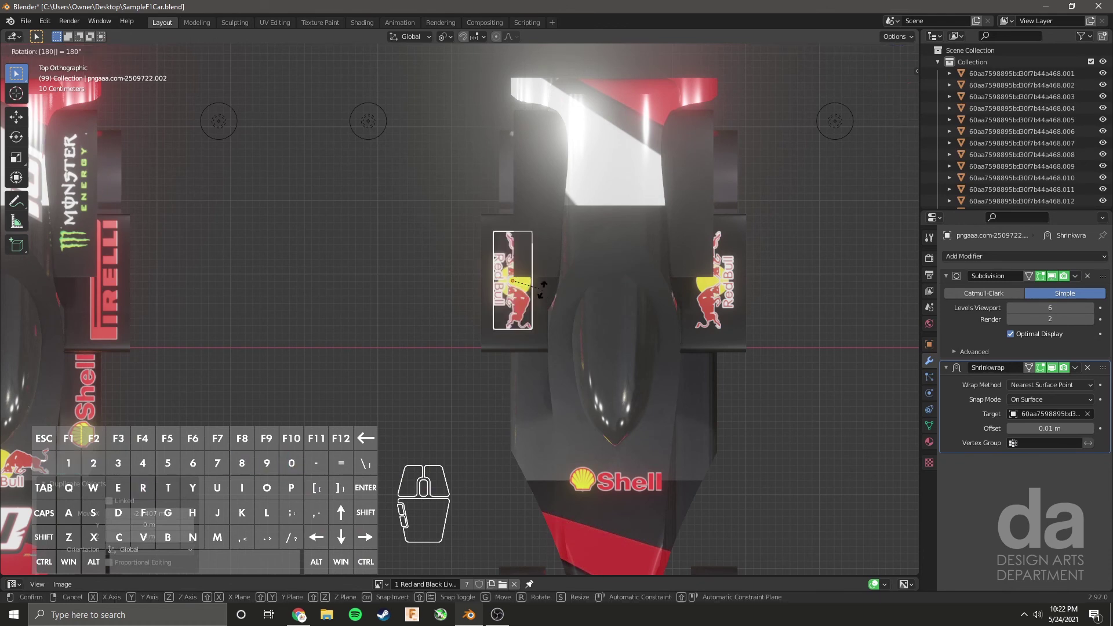
text(z)
key(Return)
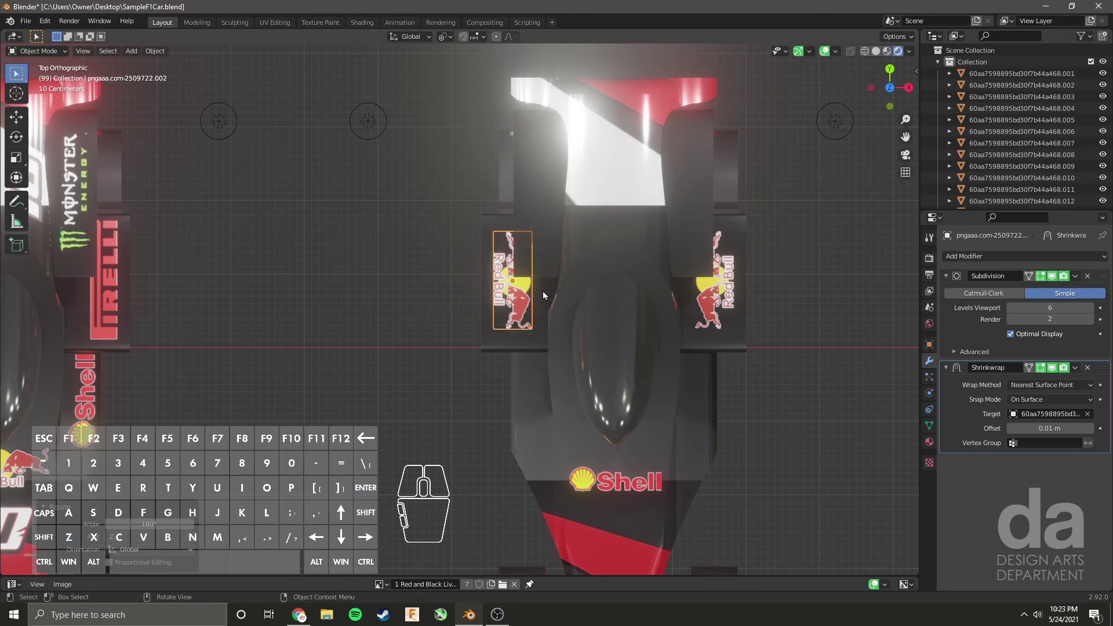
middle_drag(531, 287, 645, 346)
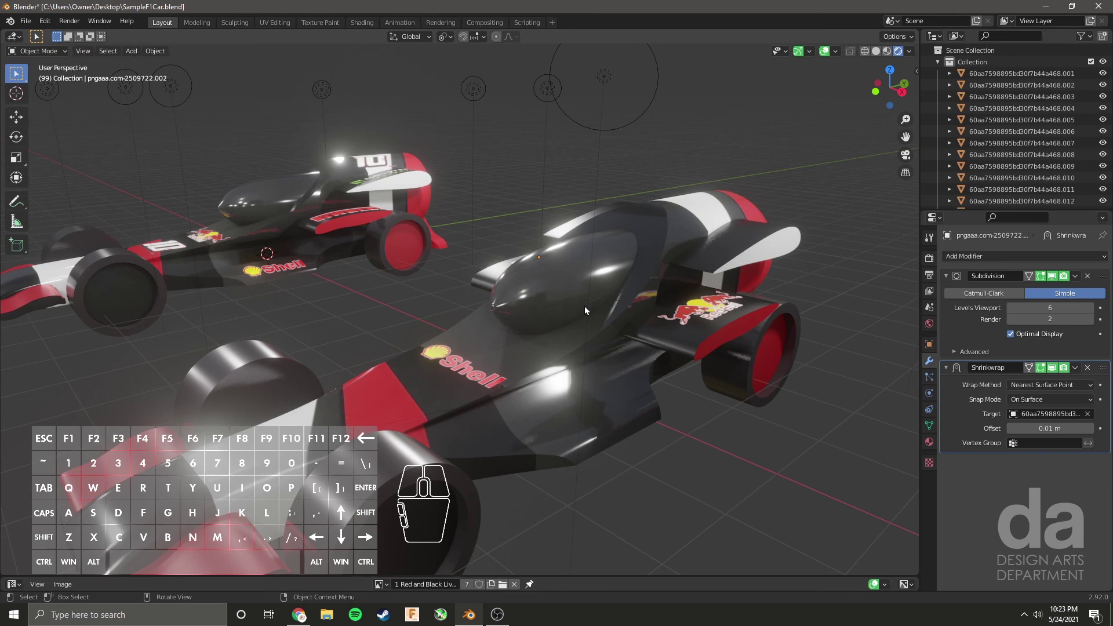
middle_drag(585, 306, 521, 325)
shift+middle_drag(420, 288, 571, 379)
scroll(481, 285, up, 3)
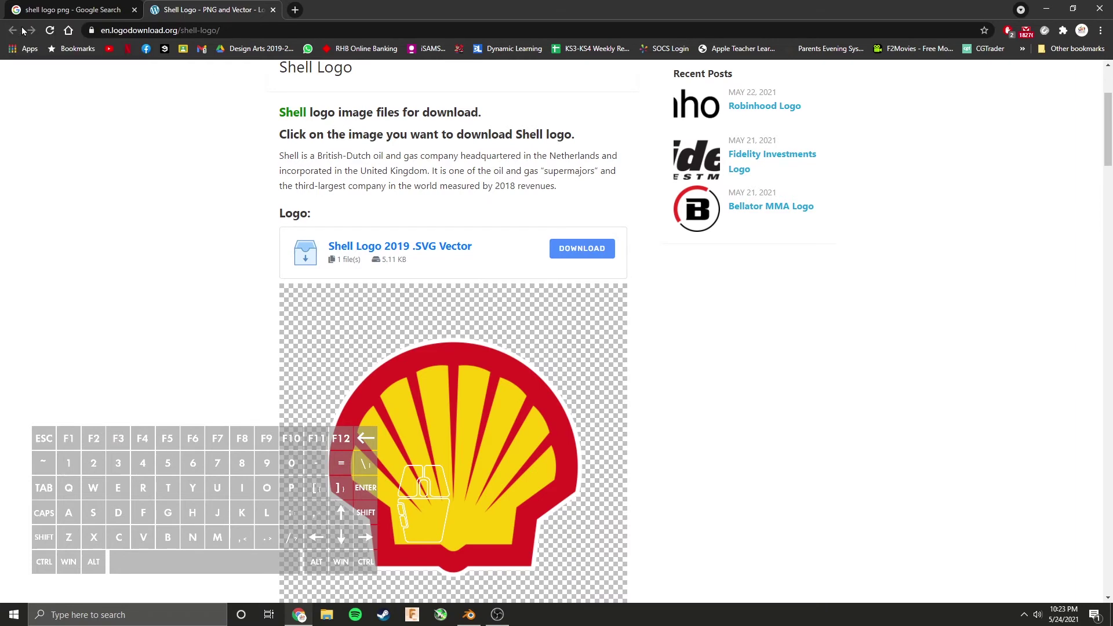
click(21, 30)
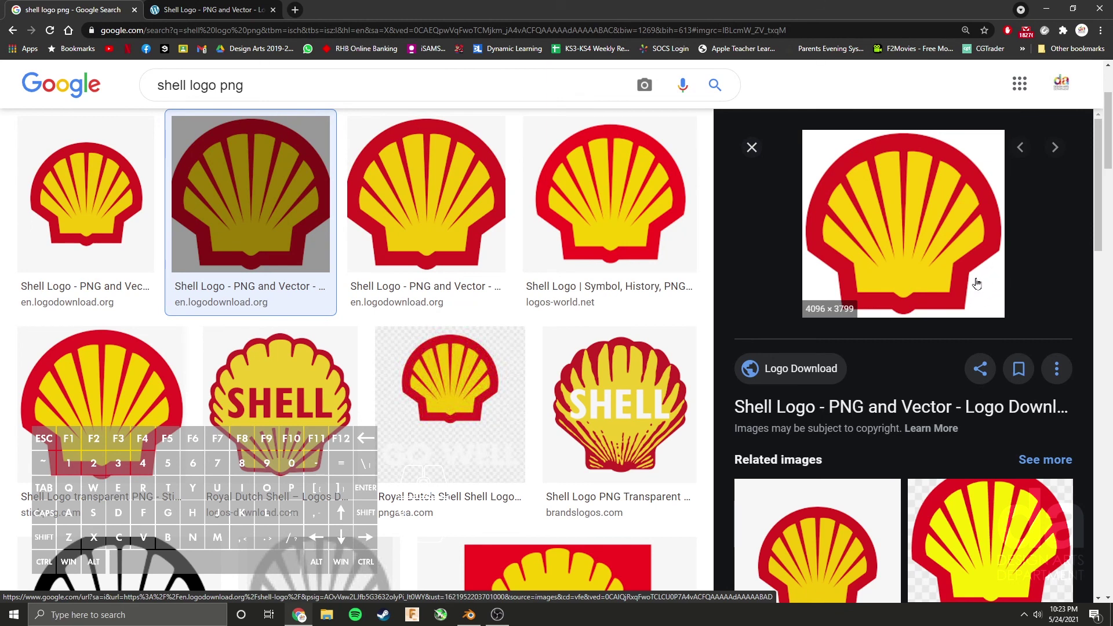
click(214, 9)
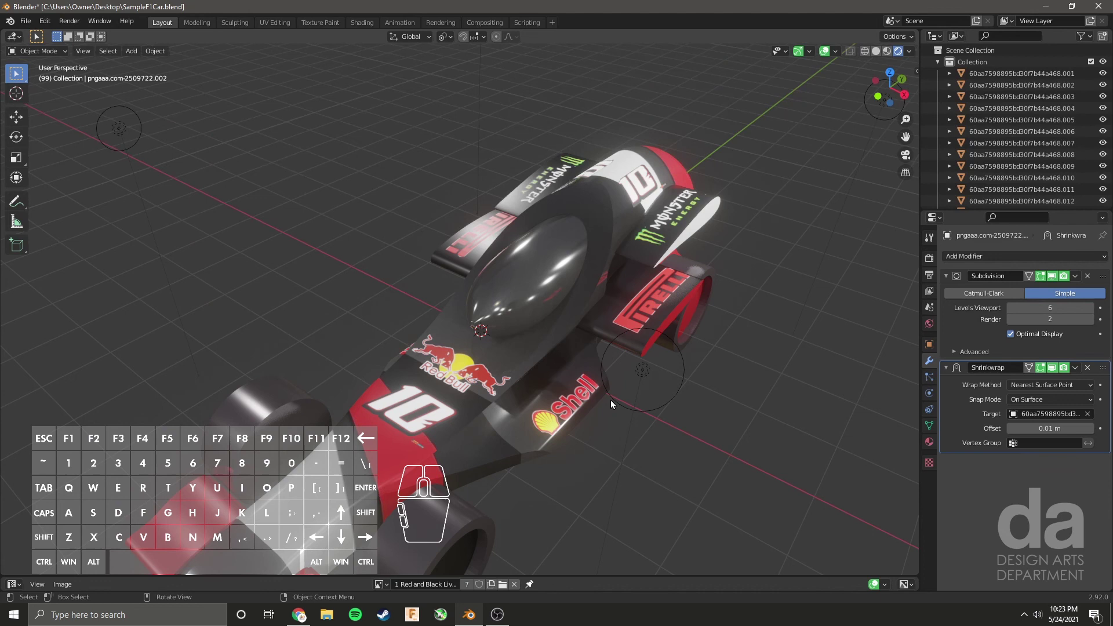